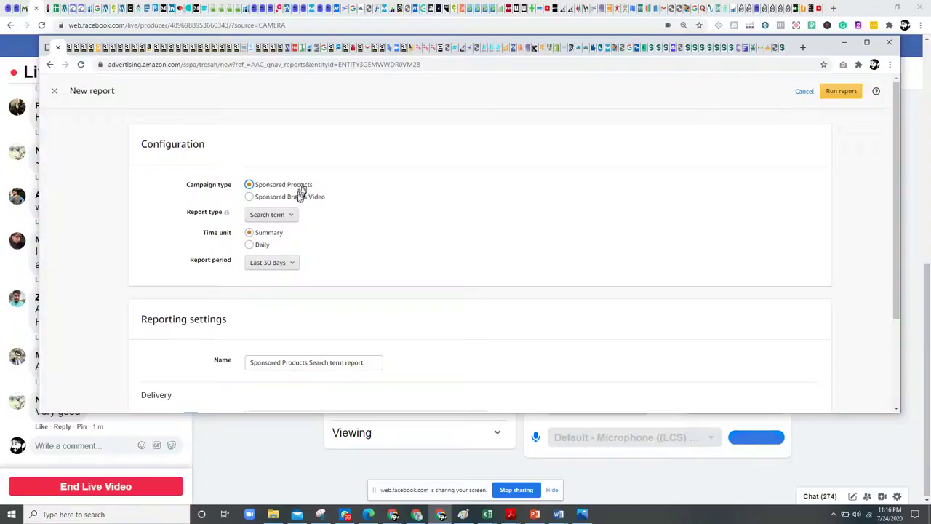
Set the Sponsored Products report type to Placement and the time unit to Daily
{"action": "left_click", "coordinate": [294, 213]}
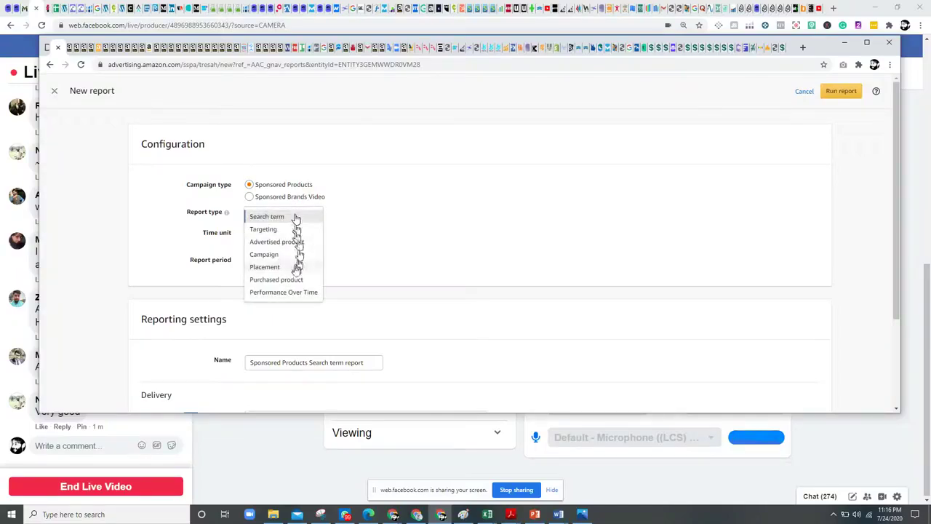
{"action": "left_click", "coordinate": [291, 267]}
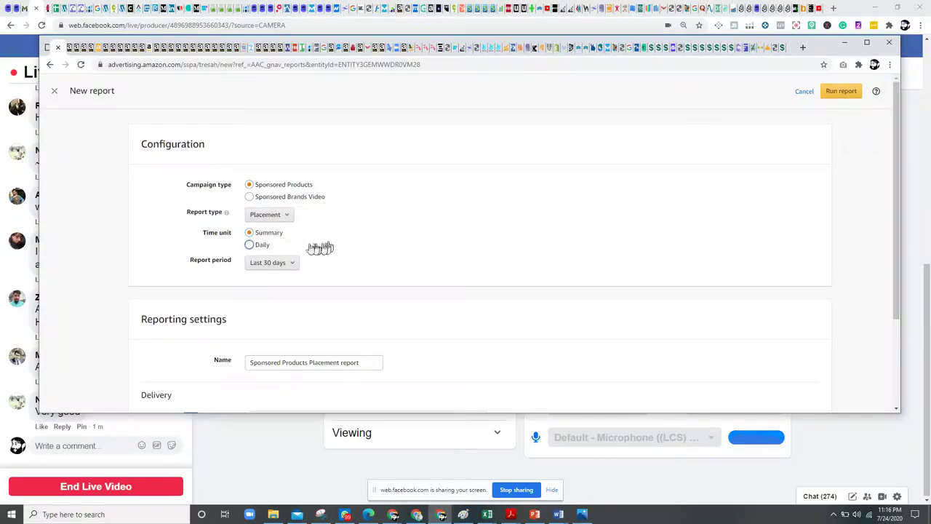
{"action": "left_click", "coordinate": [258, 245]}
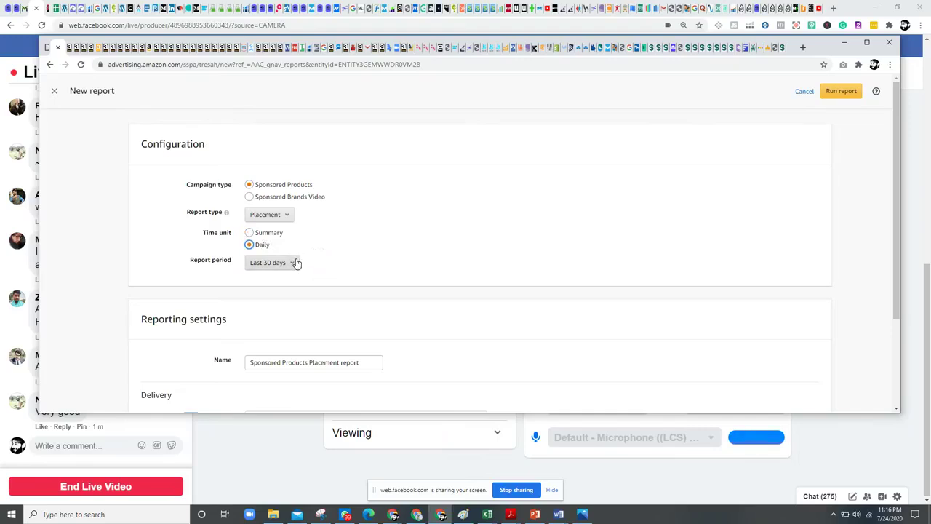
Set the report period to April 25, 2020 - June 24, 2020 and save the date range
{"action": "left_click", "coordinate": [295, 263]}
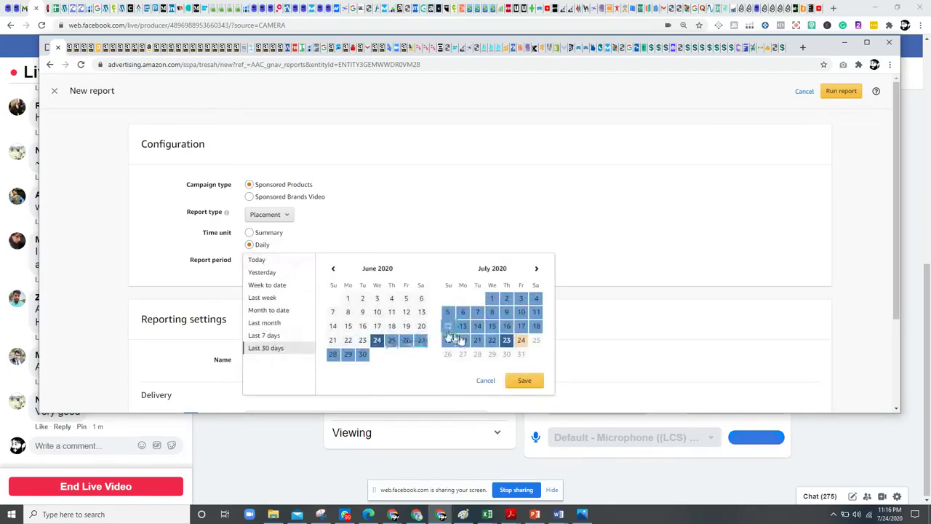
{"action": "left_click", "coordinate": [333, 272]}
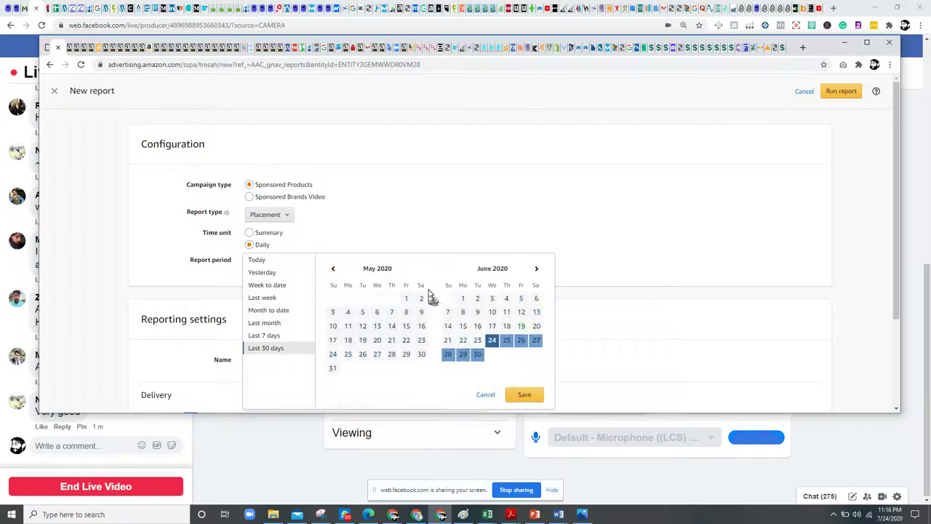
{"action": "left_click", "coordinate": [334, 270]}
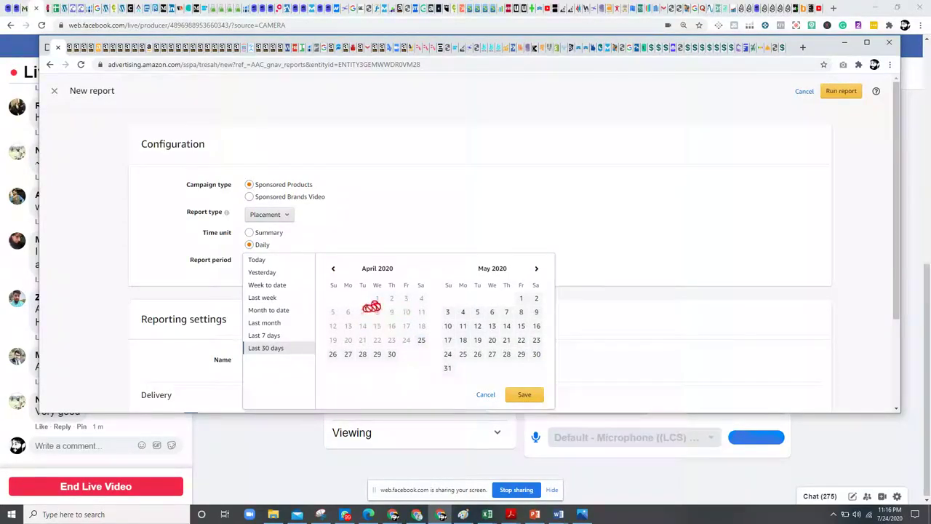
{"action": "left_click", "coordinate": [421, 341]}
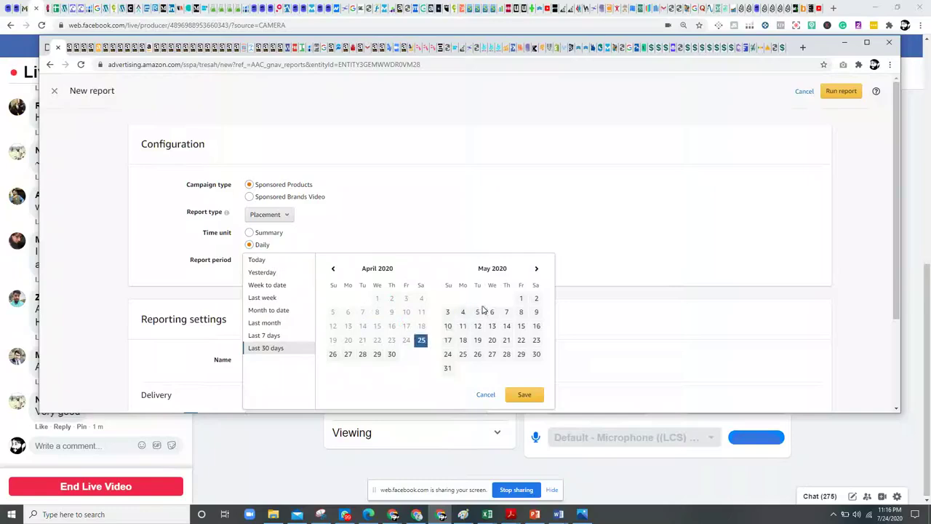
{"action": "left_click", "coordinate": [537, 269]}
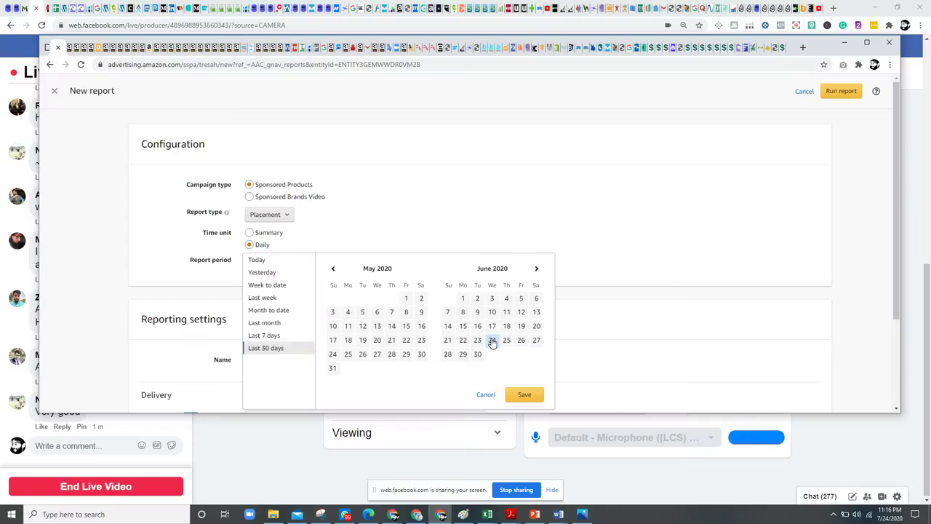
{"action": "left_click", "coordinate": [493, 341]}
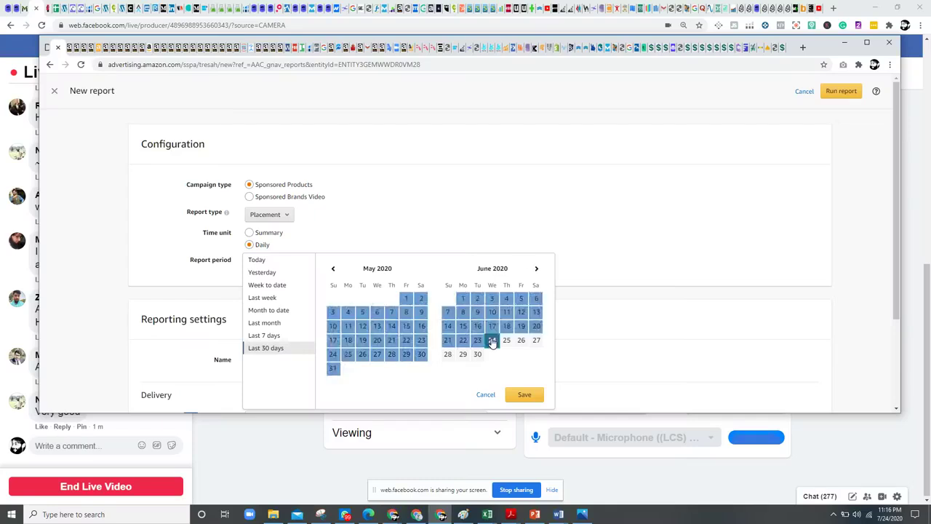
{"action": "left_click", "coordinate": [523, 394]}
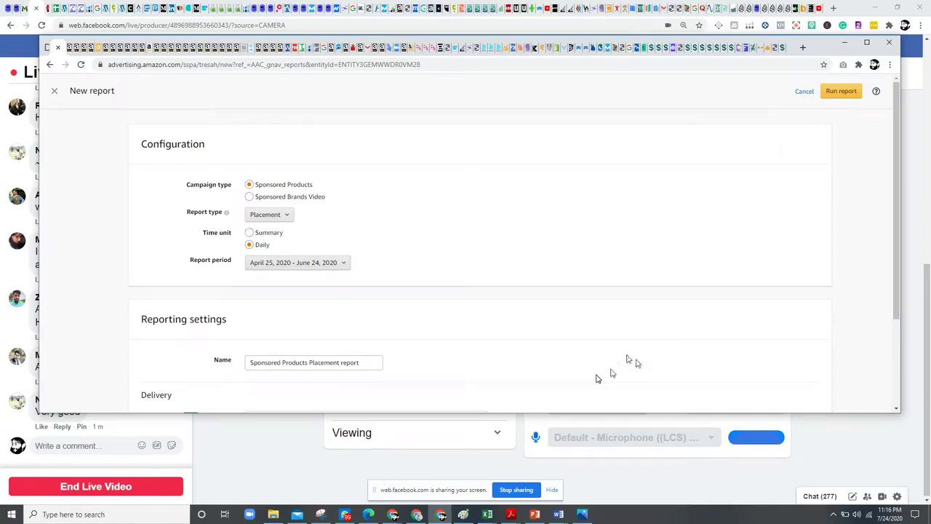
{"action": "scroll", "coordinate": [666, 328], "scroll_direction": "down", "scroll_amount": 2}
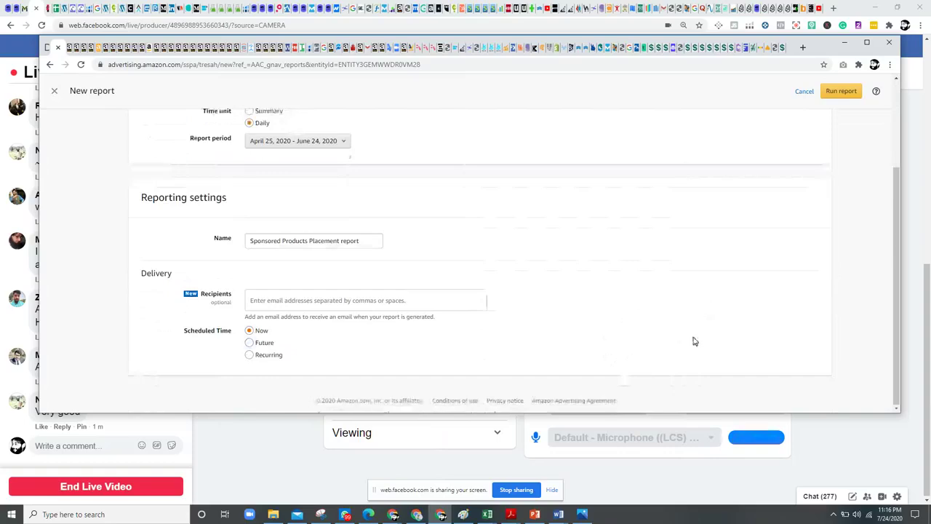
{"action": "scroll", "coordinate": [706, 313], "scroll_direction": "up", "scroll_amount": 2}
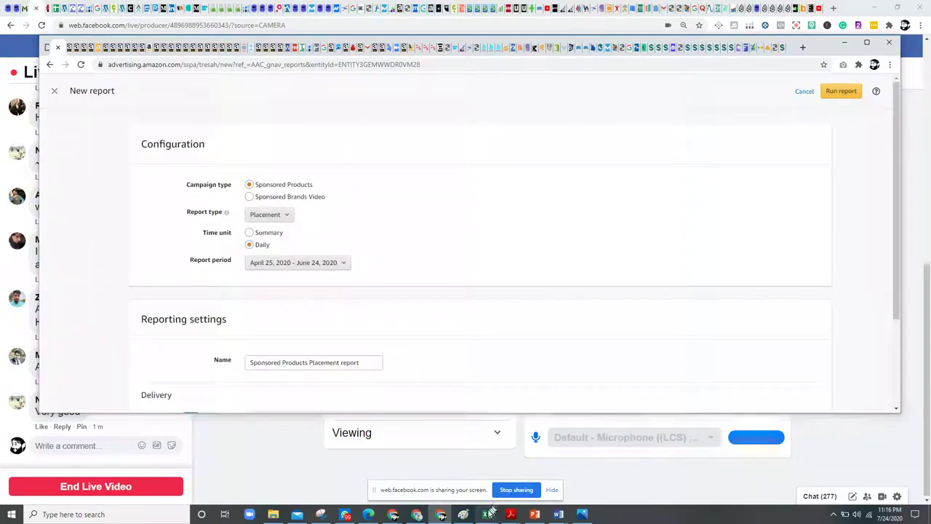
Switch to the Sponsored Products Placement report (8) workbook in Excel, minimize the report browser window and enlarge the restored workbook window
{"action": "mouse_move", "coordinate": [487, 515]}
{"action": "left_click", "coordinate": [635, 455]}
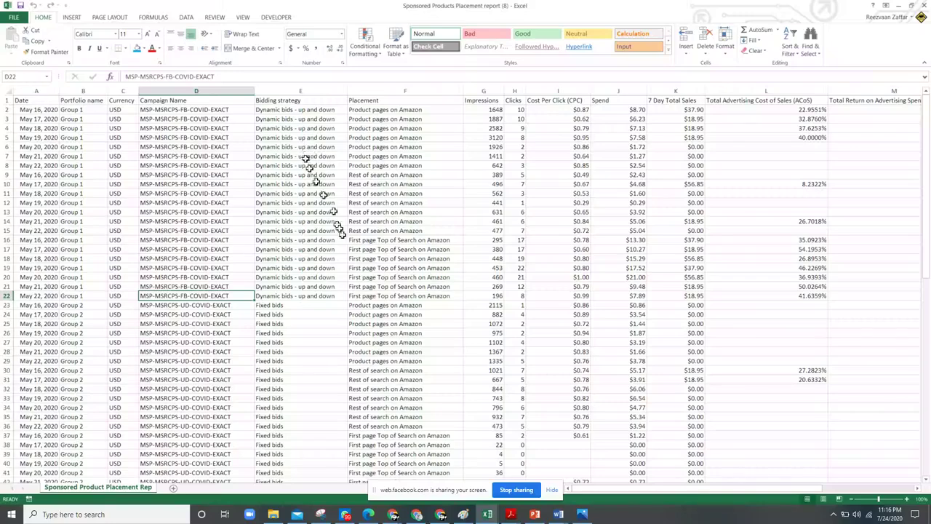
{"action": "left_click", "coordinate": [910, 5]}
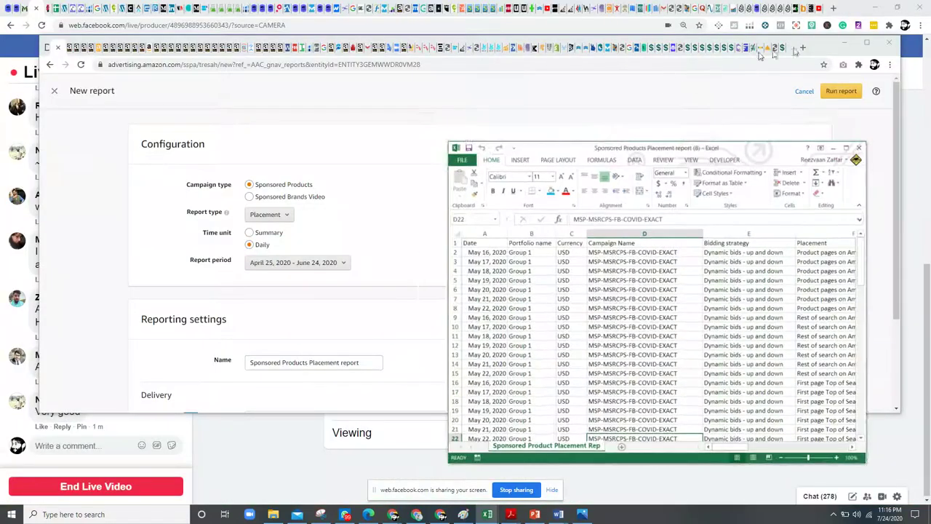
{"action": "left_click", "coordinate": [844, 42]}
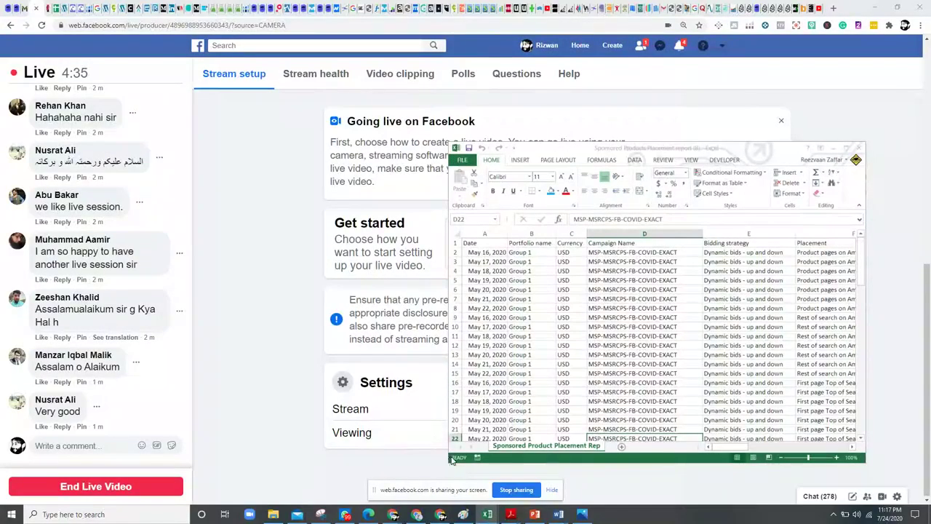
{"action": "left_click_drag", "start_coordinate": [446, 454], "coordinate": [222, 465]}
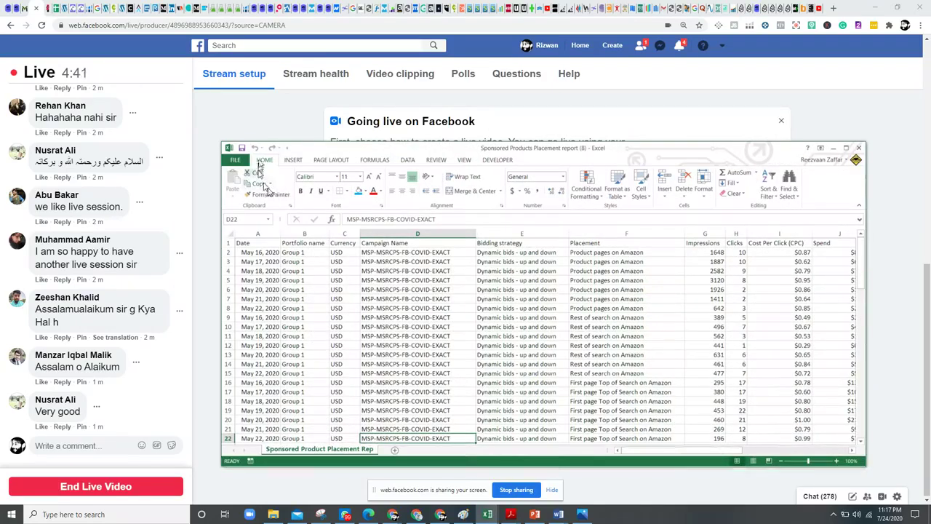
{"action": "left_click_drag", "start_coordinate": [287, 139], "coordinate": [294, 82]}
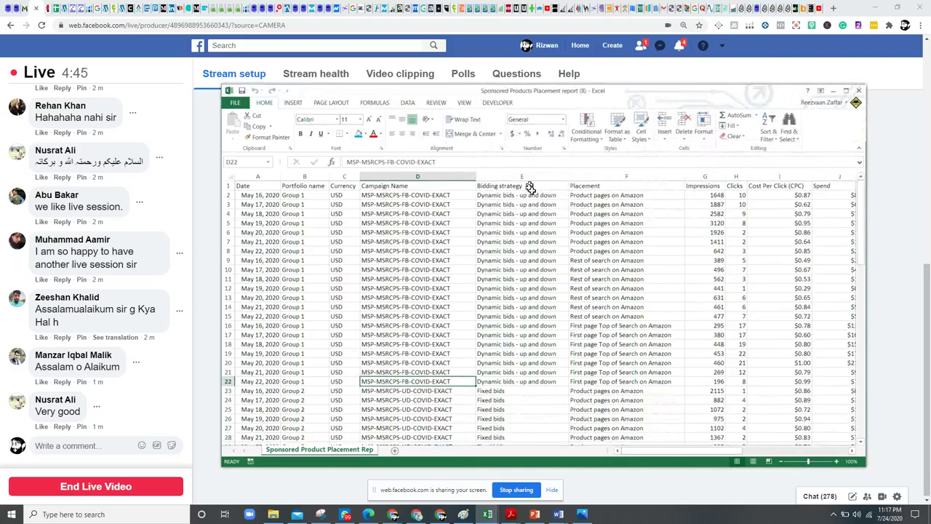
Examine the portfolio groups down the Portfolio name column of the placement report, starting from and returning to cell B2
{"action": "left_click", "coordinate": [313, 196]}
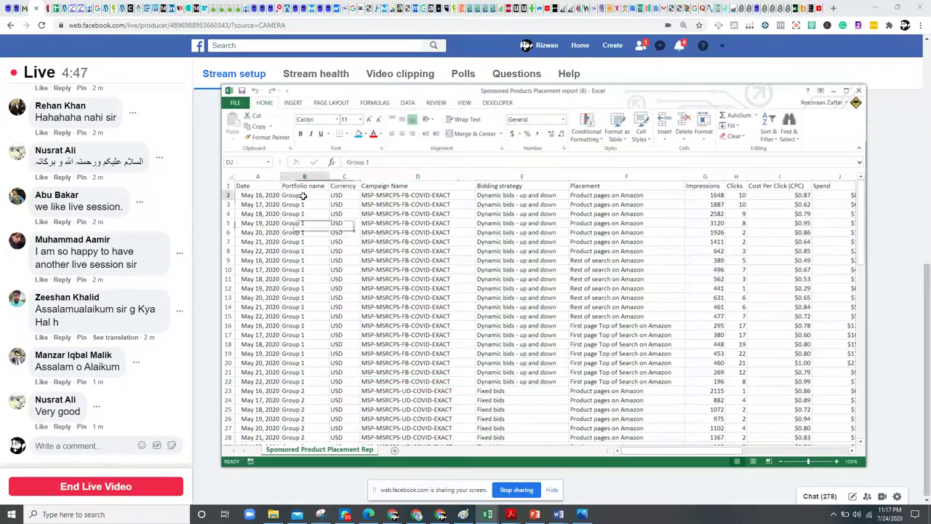
{"action": "key", "text": "Down"}
{"action": "key", "text": "Down"}
{"action": "key", "text": "Down"}
{"action": "key", "text": "Down"}
{"action": "key", "text": "Down"}
{"action": "key", "text": "Down"}
{"action": "key", "text": "Down"}
{"action": "key", "text": "Down"}
{"action": "key", "text": "Down"}
{"action": "key", "text": "Down"}
{"action": "key", "text": "Down"}
{"action": "key", "text": "Down"}
{"action": "key", "text": "Down"}
{"action": "key", "text": "Down"}
{"action": "key", "text": "Down"}
{"action": "key", "text": "Down"}
{"action": "key", "text": "Down"}
{"action": "key", "text": "Down"}
{"action": "key", "text": "Down"}
{"action": "key", "text": "Down"}
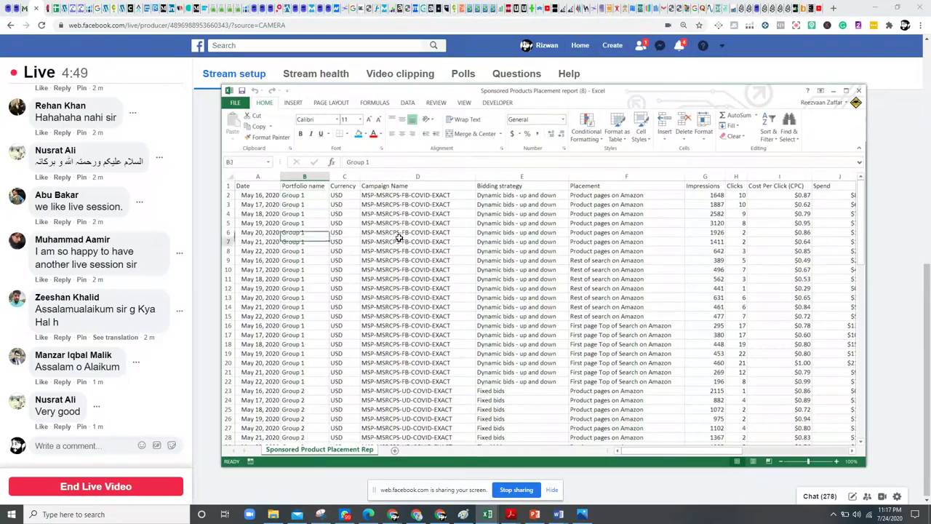
{"action": "key", "text": "Up"}
{"action": "key", "text": "Up"}
{"action": "key", "text": "Up"}
{"action": "key", "text": "Up"}
{"action": "key", "text": "Up"}
{"action": "key", "text": "Up"}
{"action": "key", "text": "Up"}
{"action": "key", "text": "Up"}
{"action": "key", "text": "Up"}
{"action": "key", "text": "Up"}
{"action": "key", "text": "Up"}
{"action": "key", "text": "Up"}
{"action": "key", "text": "Up"}
{"action": "key", "text": "Up"}
{"action": "key", "text": "Up"}
{"action": "key", "text": "Up"}
{"action": "key", "text": "Up"}
{"action": "key", "text": "Up"}
{"action": "key", "text": "Up"}
{"action": "key", "text": "Up"}
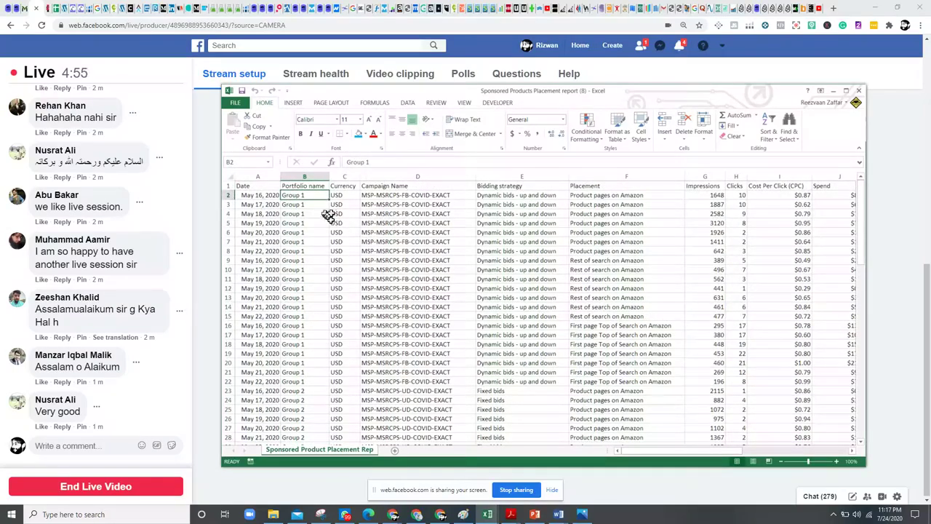
Create a PivotTable from the placement report data on a new worksheet
{"action": "left_click", "coordinate": [292, 103]}
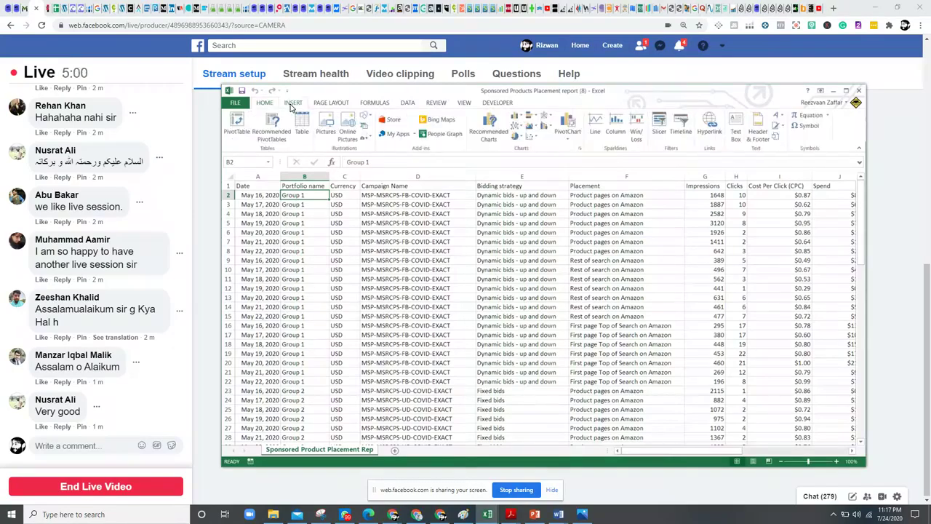
{"action": "left_click", "coordinate": [240, 122]}
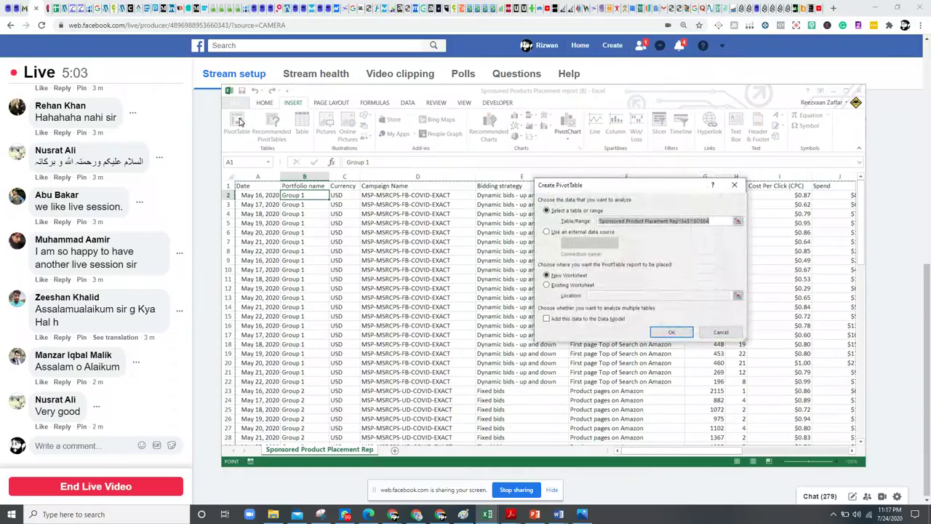
{"action": "left_click", "coordinate": [666, 333]}
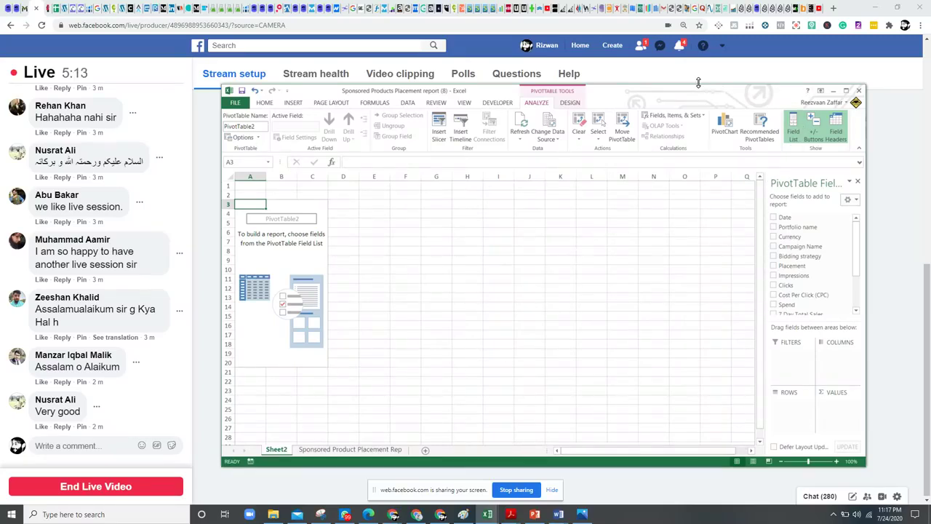
Enlarge the workbook window and add Portfolio name, Placement, Impressions, Clicks, Spend and 7 Day Total Sales to the PivotTable
{"action": "left_click_drag", "start_coordinate": [698, 82], "coordinate": [708, 34]}
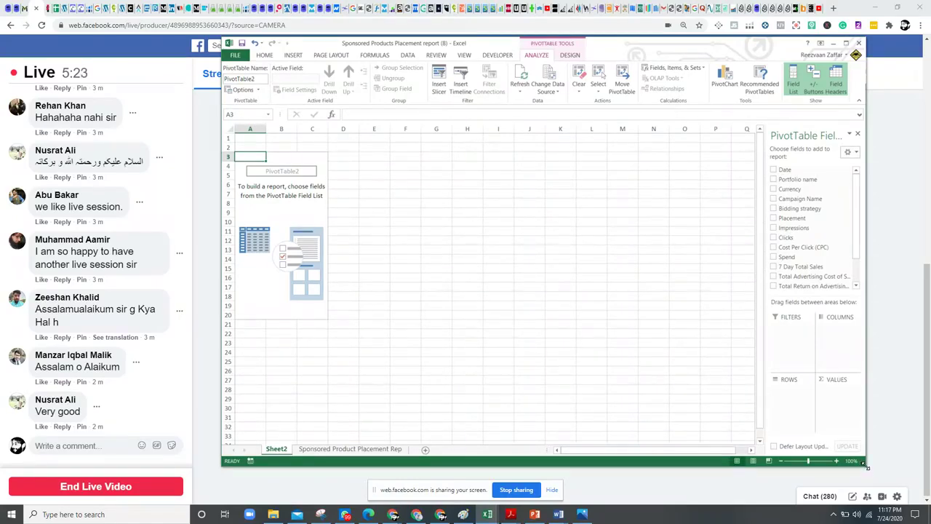
{"action": "left_click_drag", "start_coordinate": [867, 467], "coordinate": [881, 483]}
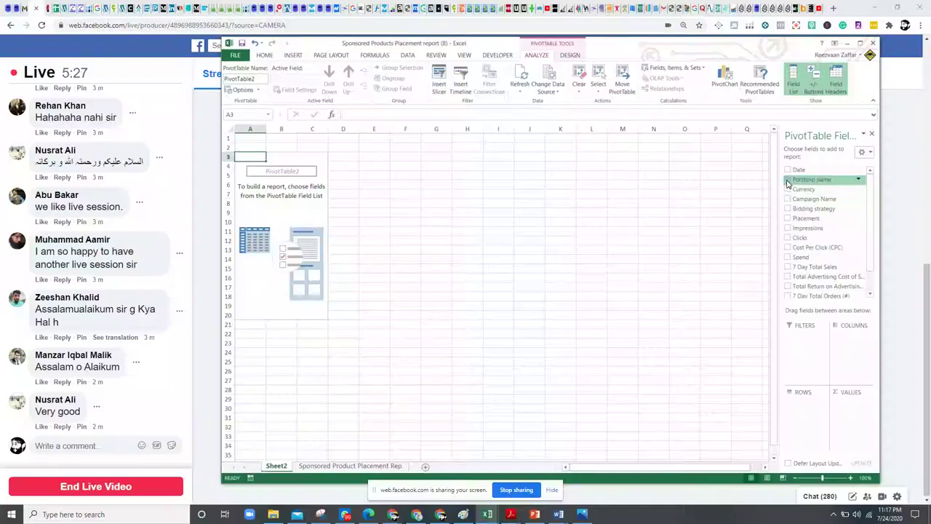
{"action": "left_click", "coordinate": [787, 179]}
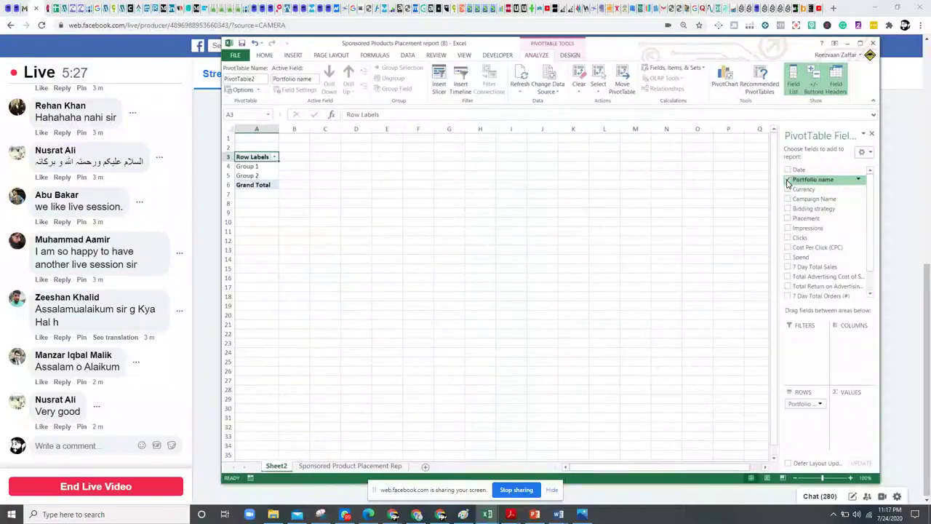
{"action": "left_click", "coordinate": [787, 219]}
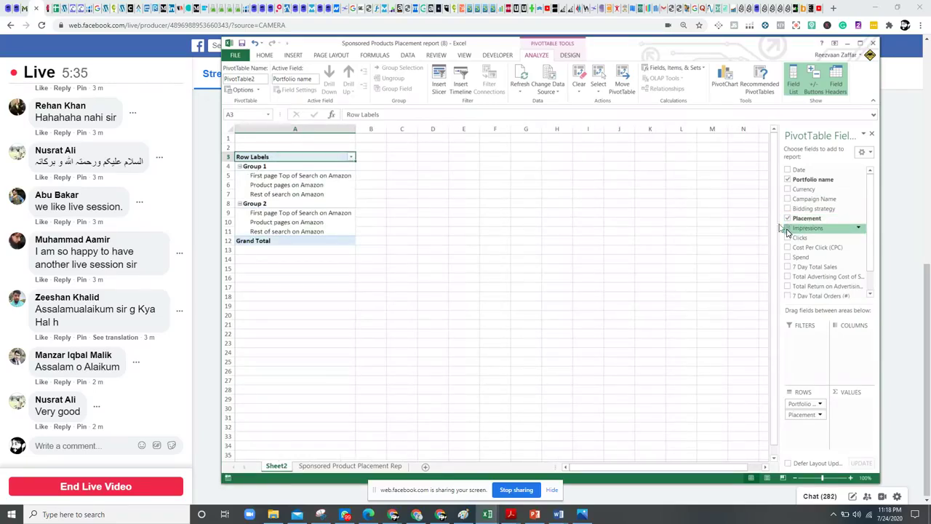
{"action": "left_click", "coordinate": [786, 229]}
{"action": "left_click", "coordinate": [787, 239]}
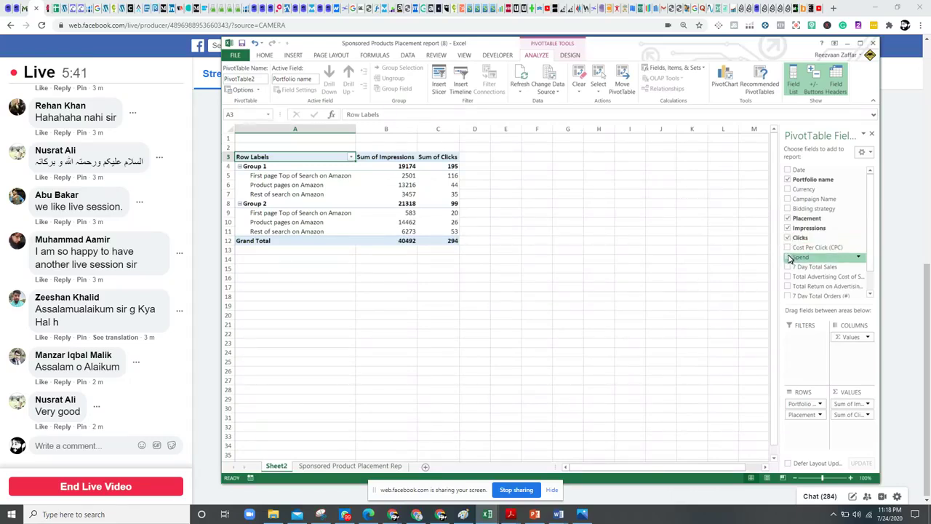
{"action": "left_click", "coordinate": [789, 258]}
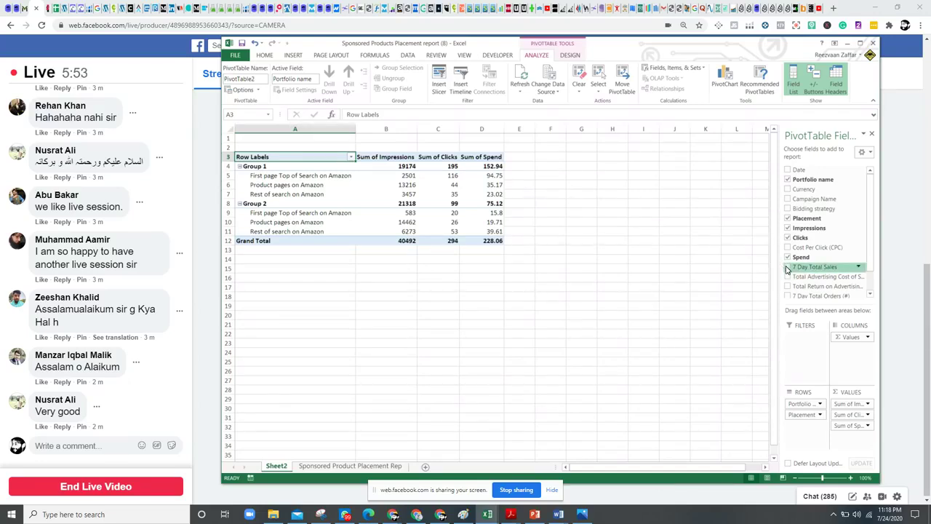
{"action": "left_click", "coordinate": [787, 267]}
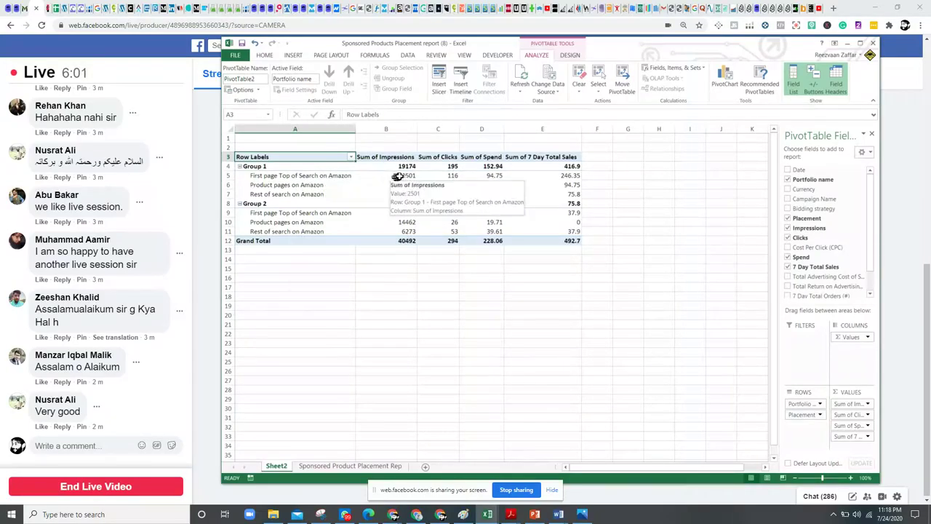
Format the Sum of Spend and Sum of 7 Day Total Sales columns as Accounting in dollars
{"action": "mouse_move", "coordinate": [419, 176]}
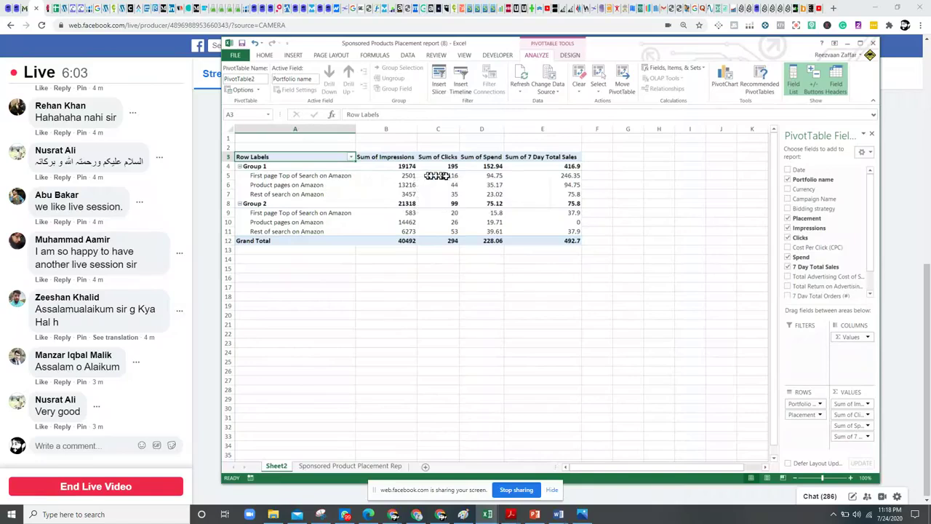
{"action": "mouse_move", "coordinate": [464, 178]}
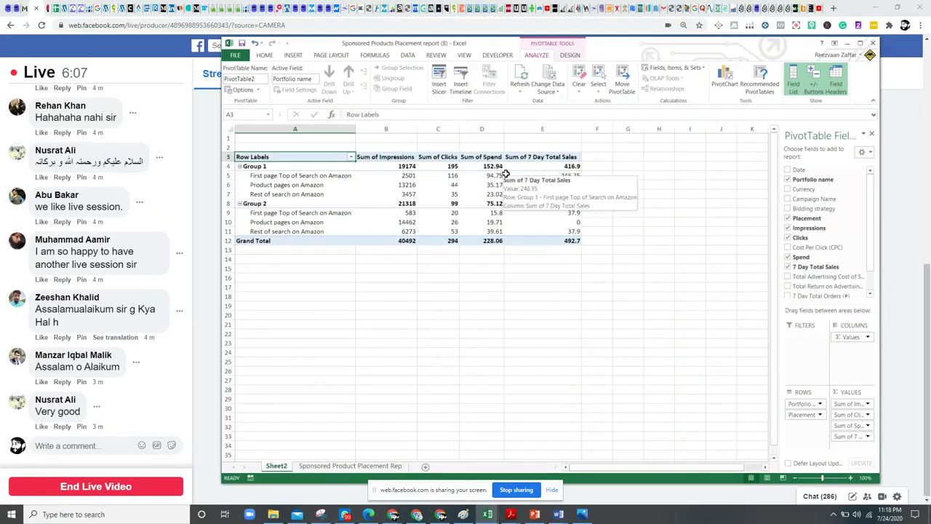
{"action": "mouse_move", "coordinate": [573, 177]}
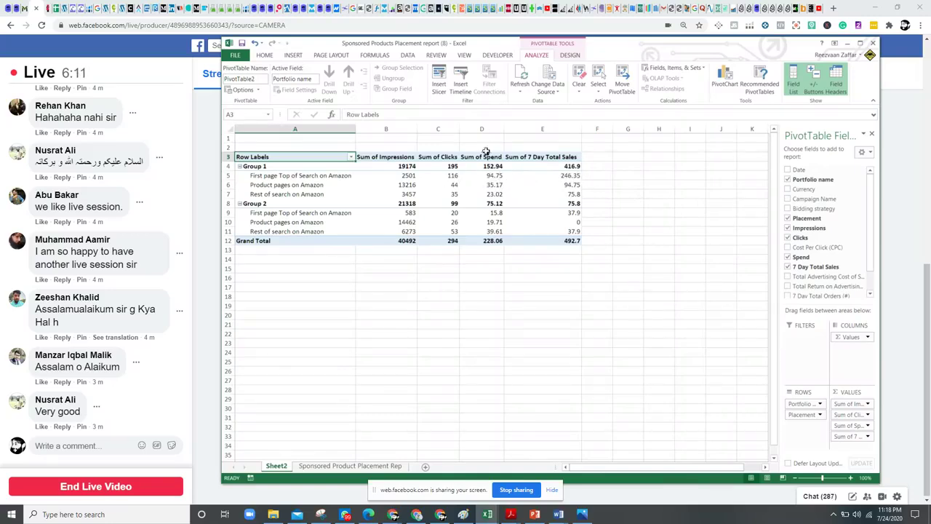
{"action": "left_click_drag", "start_coordinate": [482, 129], "coordinate": [552, 129]}
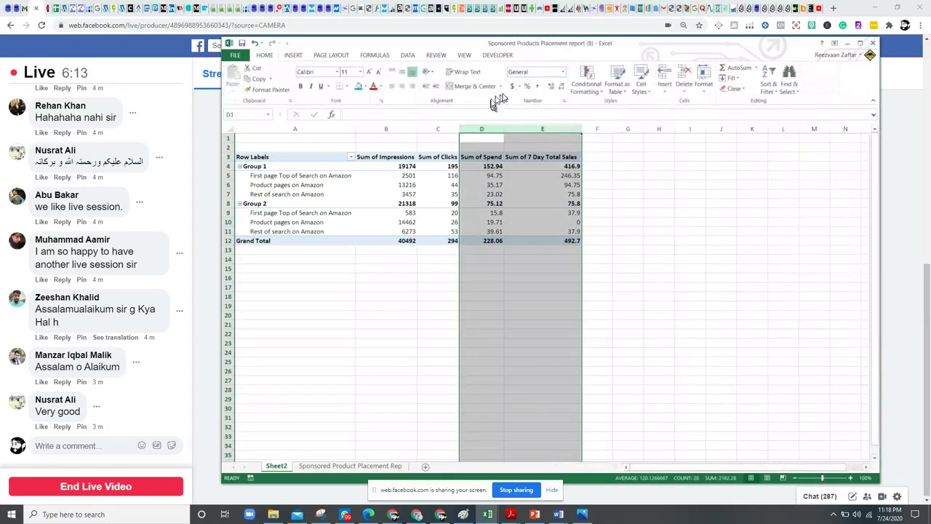
{"action": "left_click", "coordinate": [512, 86]}
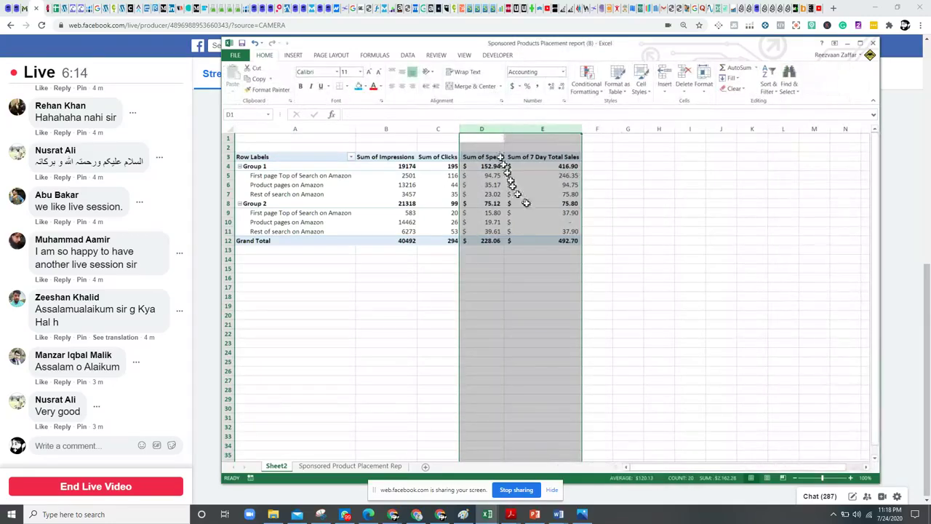
Start a new calculated field in the PivotTable and name it ACOS
{"action": "left_click", "coordinate": [606, 201]}
{"action": "left_click", "coordinate": [571, 186]}
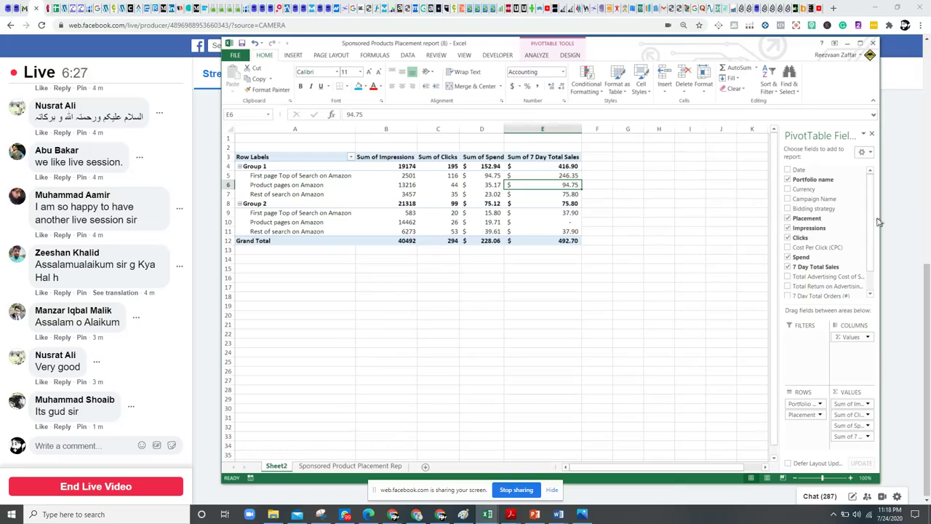
{"action": "scroll", "coordinate": [876, 222], "scroll_direction": "down", "scroll_amount": 1}
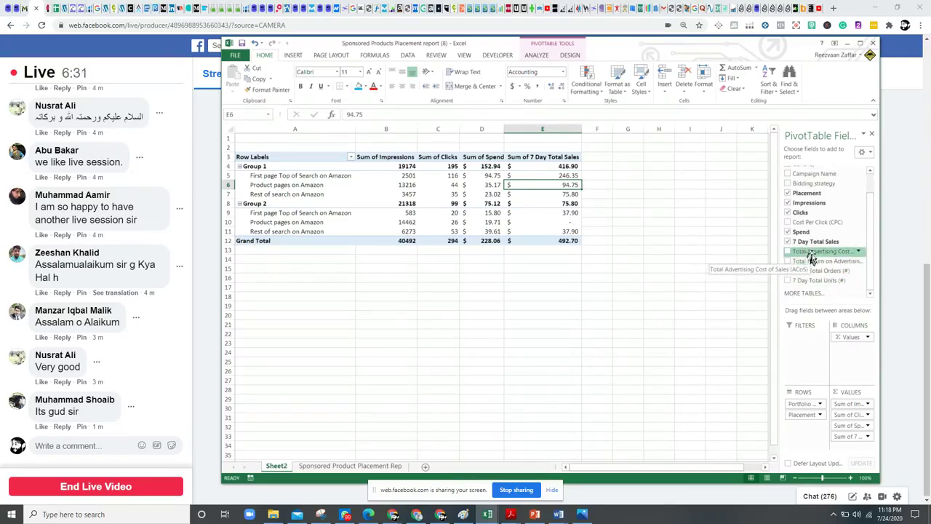
{"action": "left_click_drag", "start_coordinate": [820, 252], "coordinate": [777, 232]}
{"action": "left_click", "coordinate": [556, 158]}
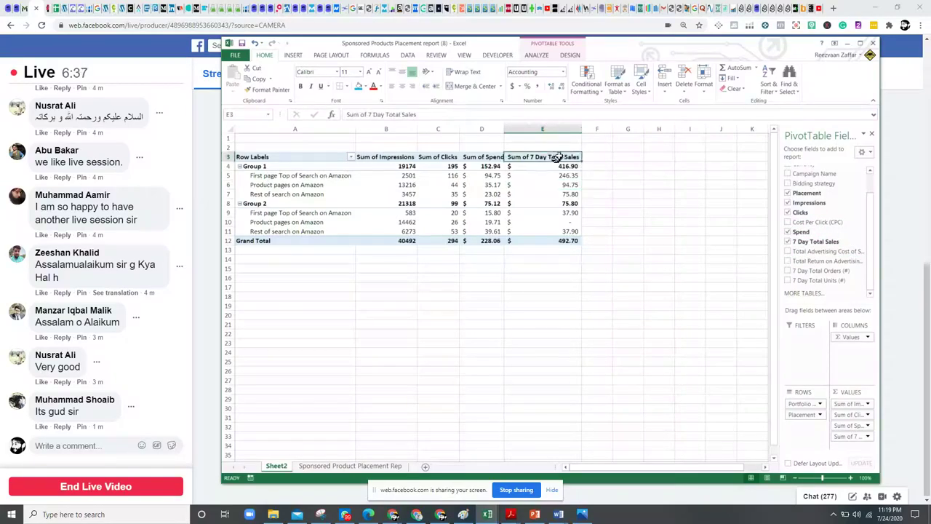
{"action": "left_click", "coordinate": [535, 55]}
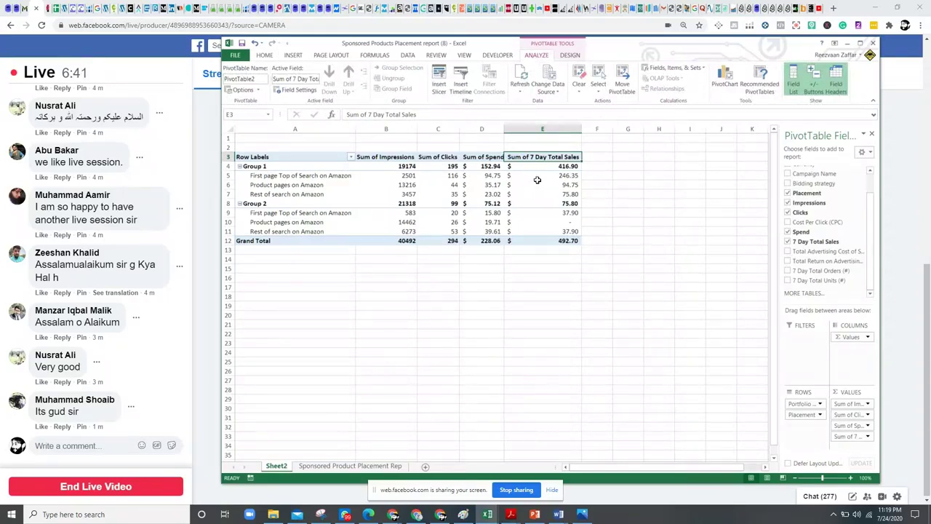
{"action": "left_click", "coordinate": [664, 69]}
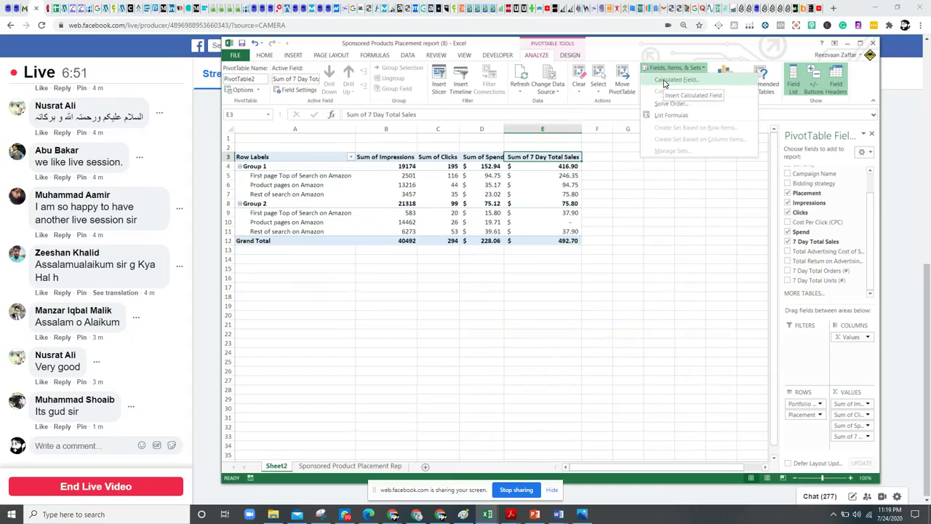
{"action": "left_click", "coordinate": [664, 81]}
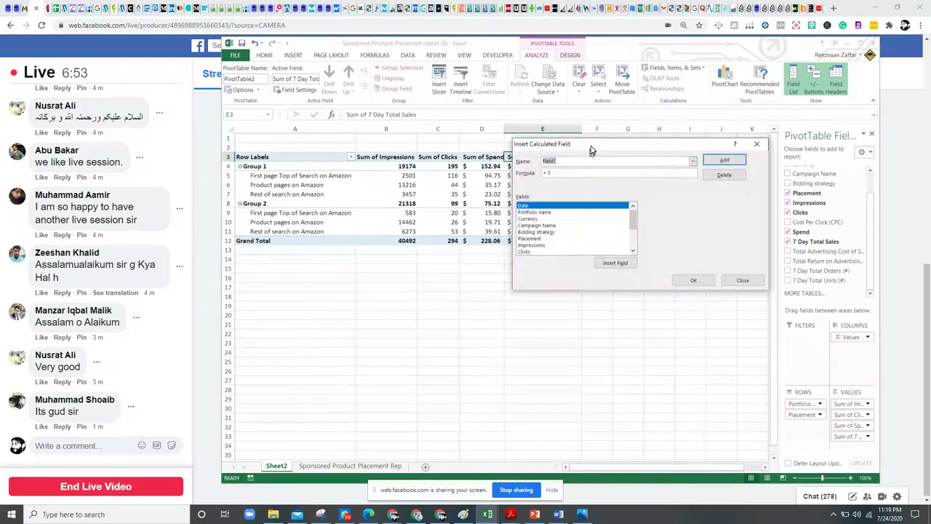
{"action": "type", "text": "ACOS"}
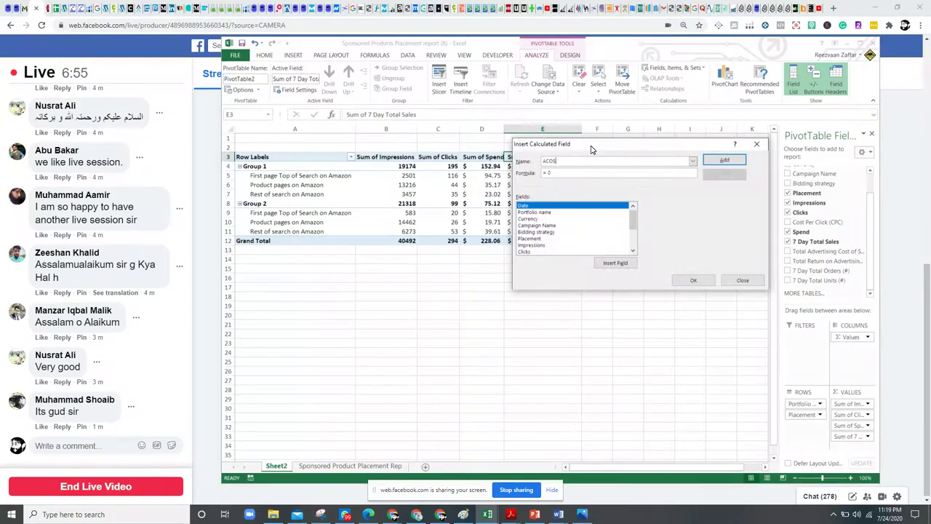
Define the ACOS formula as Spend divided by 7 Day Total Sales and insert the field into the PivotTable
{"action": "left_click", "coordinate": [580, 174]}
{"action": "left_click_drag", "start_coordinate": [633, 211], "coordinate": [633, 239]}
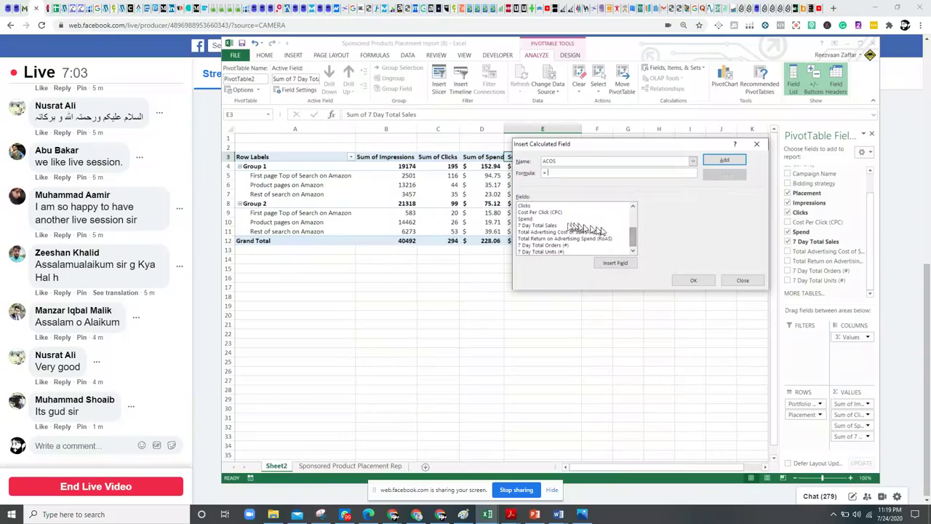
{"action": "left_click", "coordinate": [538, 219]}
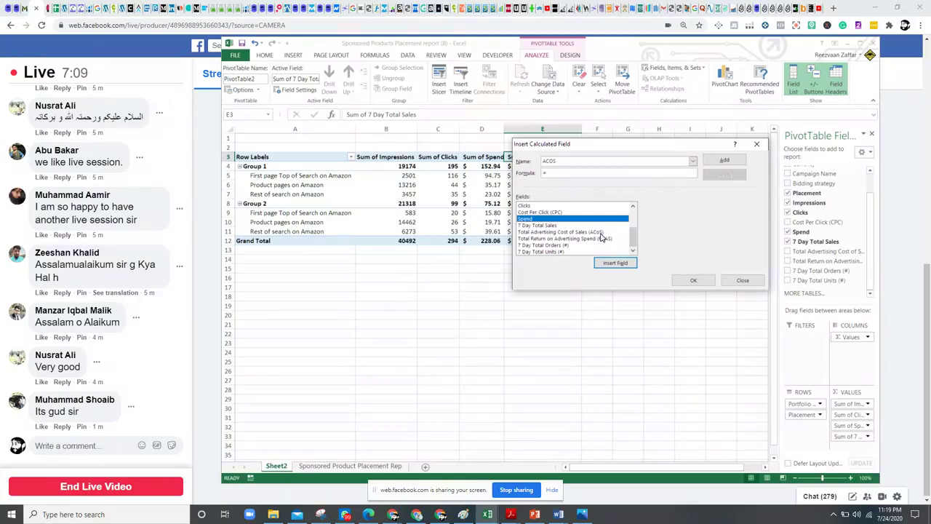
{"action": "left_click", "coordinate": [616, 262]}
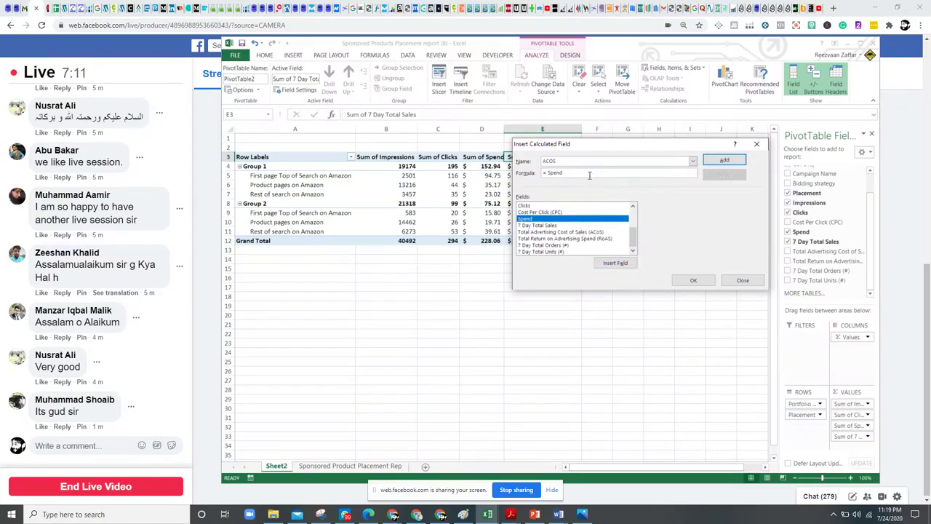
{"action": "type", "text": "/"}
{"action": "left_click", "coordinate": [568, 226]}
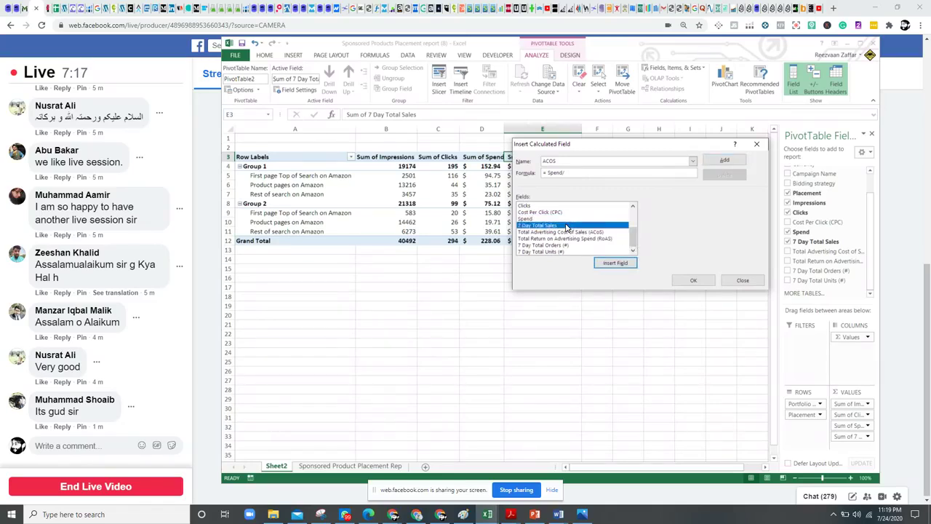
{"action": "left_click", "coordinate": [614, 264]}
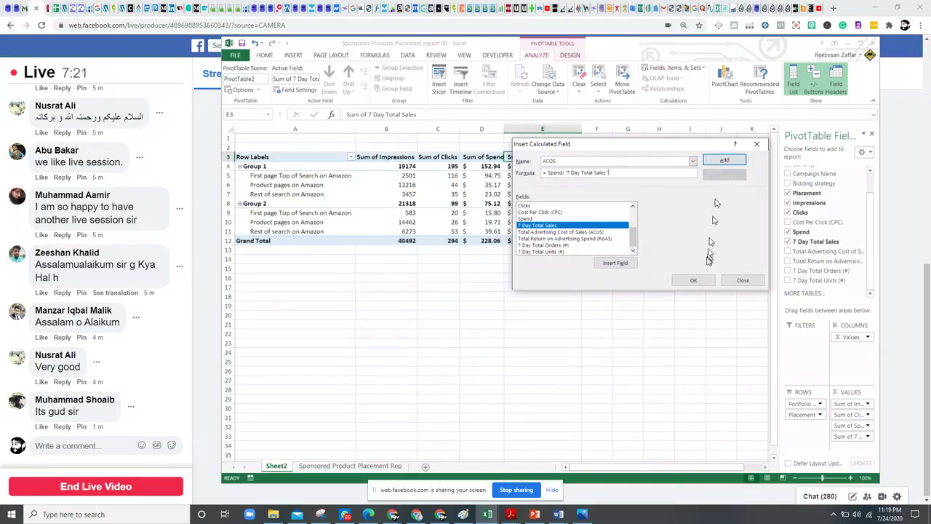
{"action": "left_click", "coordinate": [693, 280]}
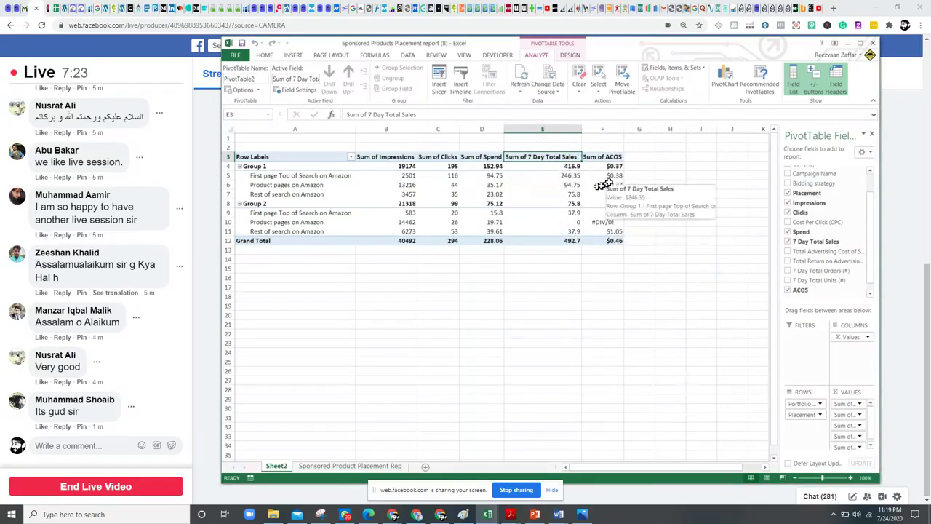
Format the Sum of ACOS column as a percentage with two decimal places
{"action": "left_click", "coordinate": [610, 128]}
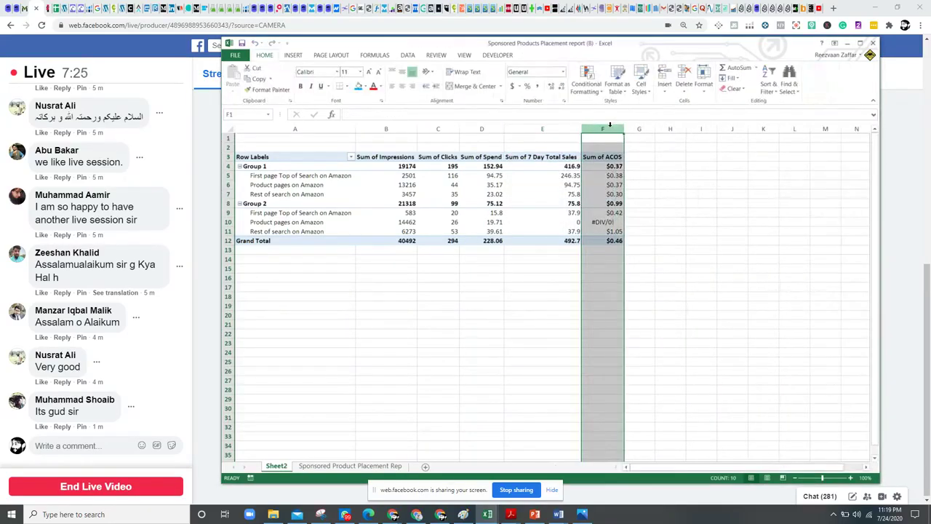
{"action": "left_click", "coordinate": [601, 183]}
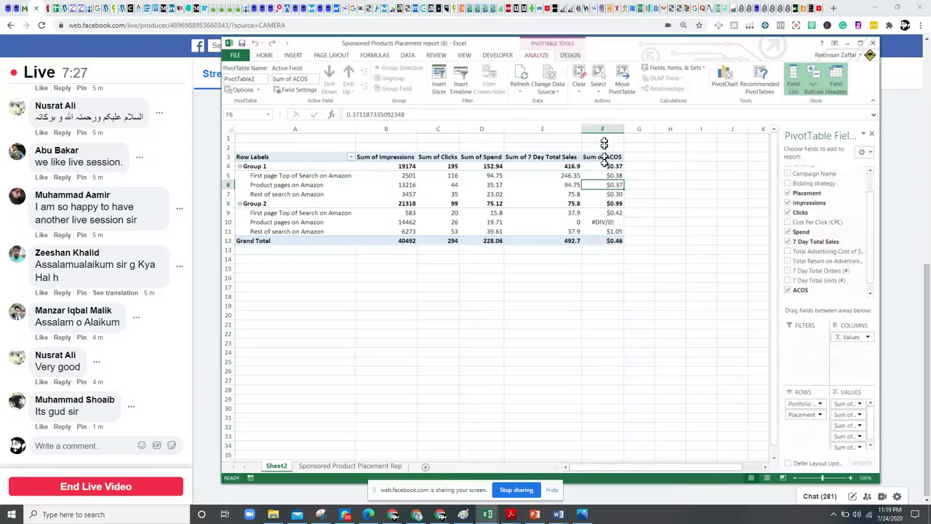
{"action": "left_click", "coordinate": [611, 129]}
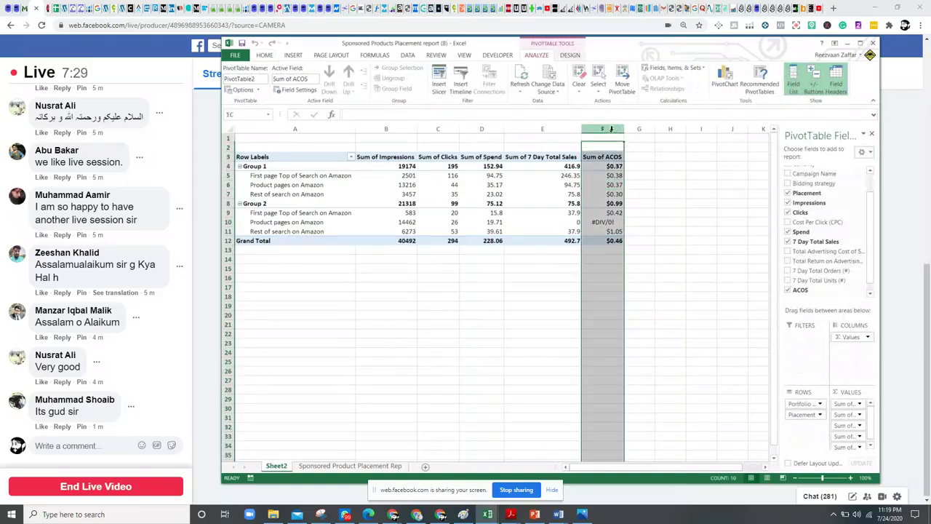
{"action": "key", "text": "ctrl+shift+5"}
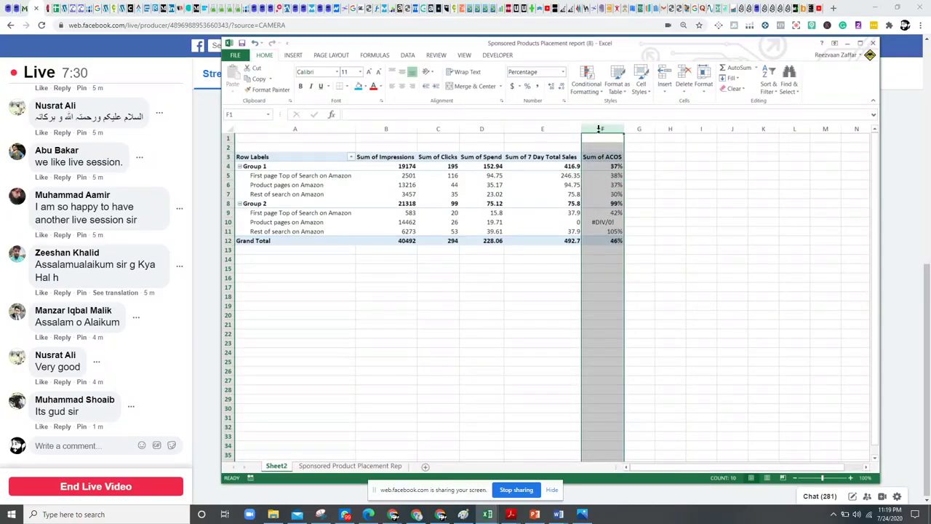
{"action": "left_click", "coordinate": [551, 85]}
{"action": "left_click", "coordinate": [551, 86]}
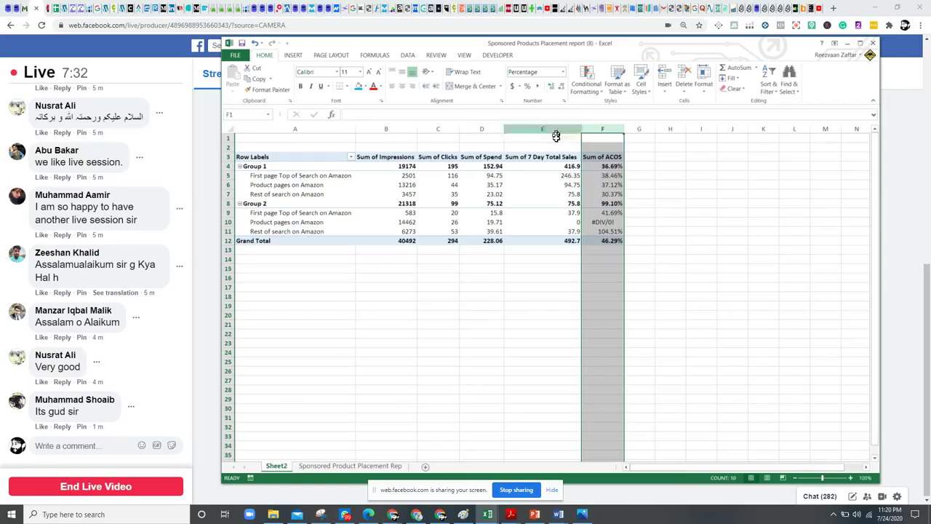
{"action": "left_click", "coordinate": [637, 185]}
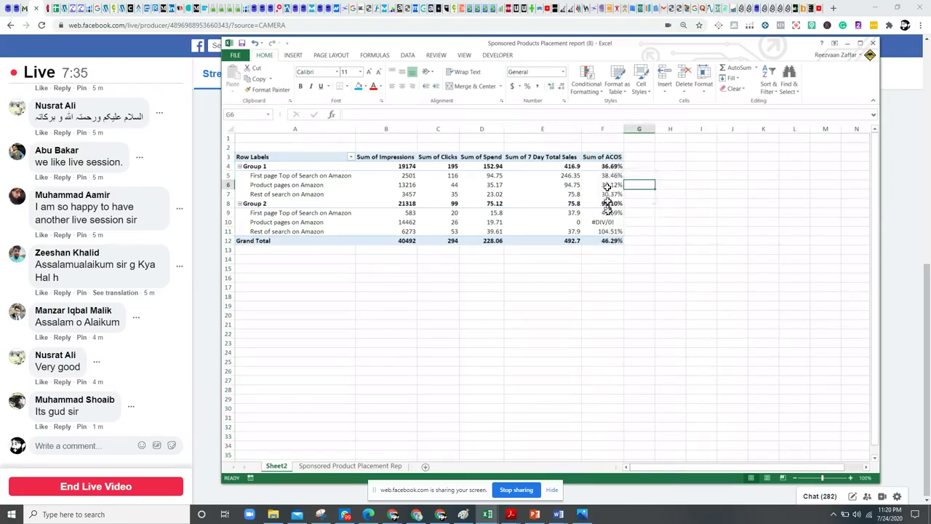
Start another calculated field in the PivotTable and name it CPC
{"action": "left_click", "coordinate": [595, 158]}
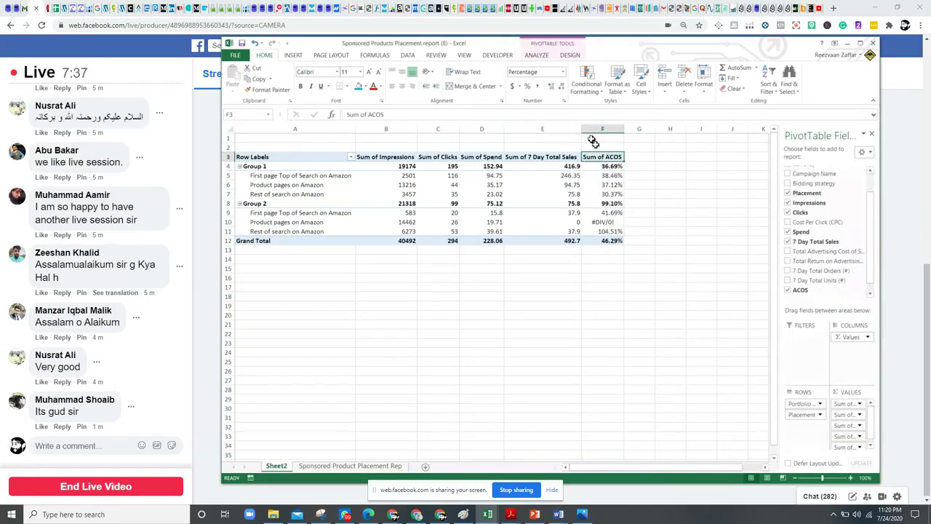
{"action": "left_click", "coordinate": [537, 56]}
{"action": "left_click", "coordinate": [668, 67]}
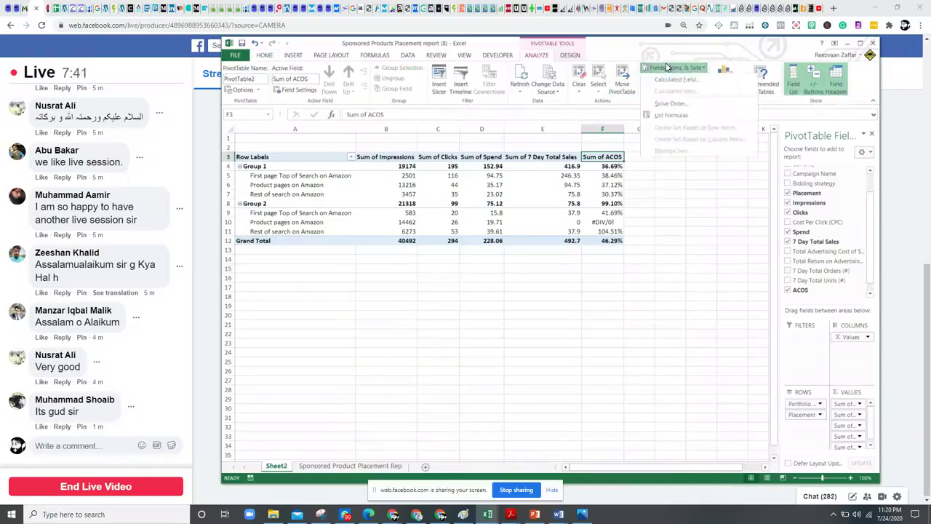
{"action": "left_click", "coordinate": [675, 79]}
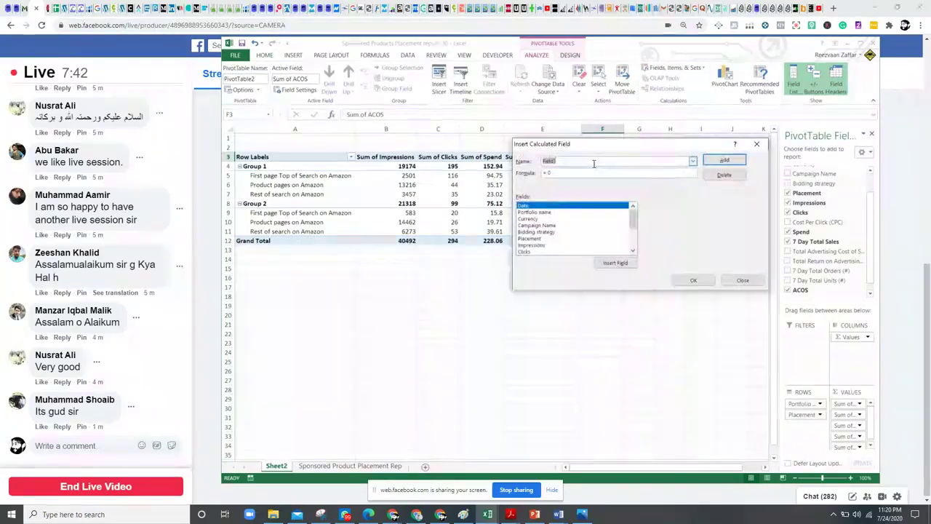
{"action": "type", "text": "CPC"}
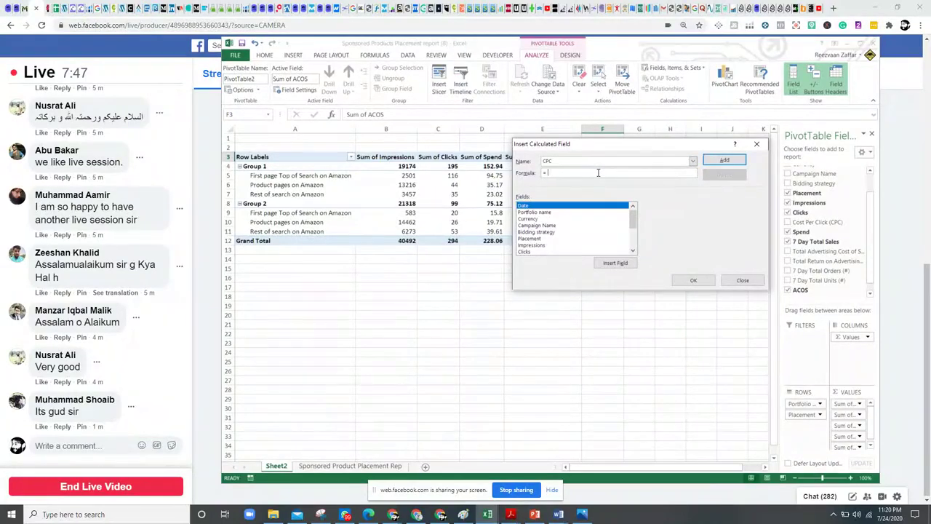
Define the CPC formula as Spend divided by Clicks and add the field to the PivotTable
{"action": "left_click_drag", "start_coordinate": [630, 214], "coordinate": [634, 229]}
{"action": "left_click", "coordinate": [624, 231]}
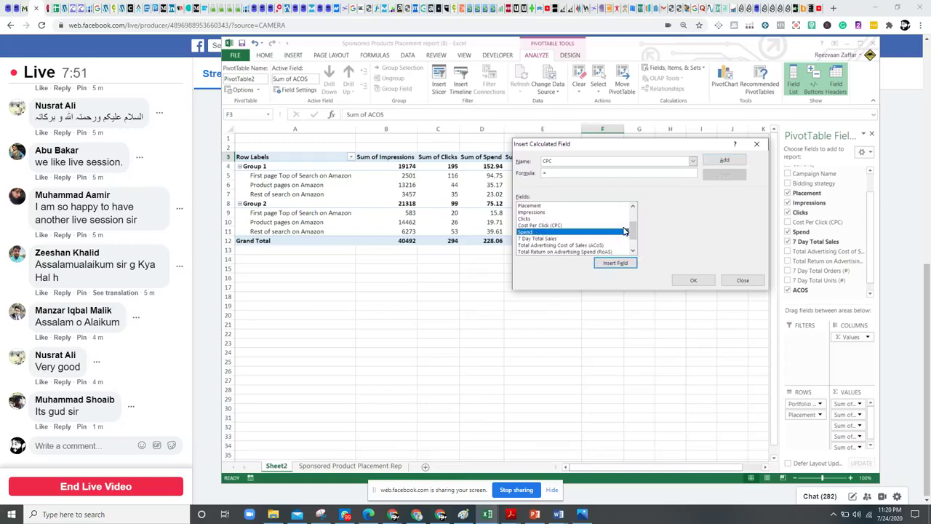
{"action": "left_click", "coordinate": [615, 262]}
{"action": "type", "text": "/"}
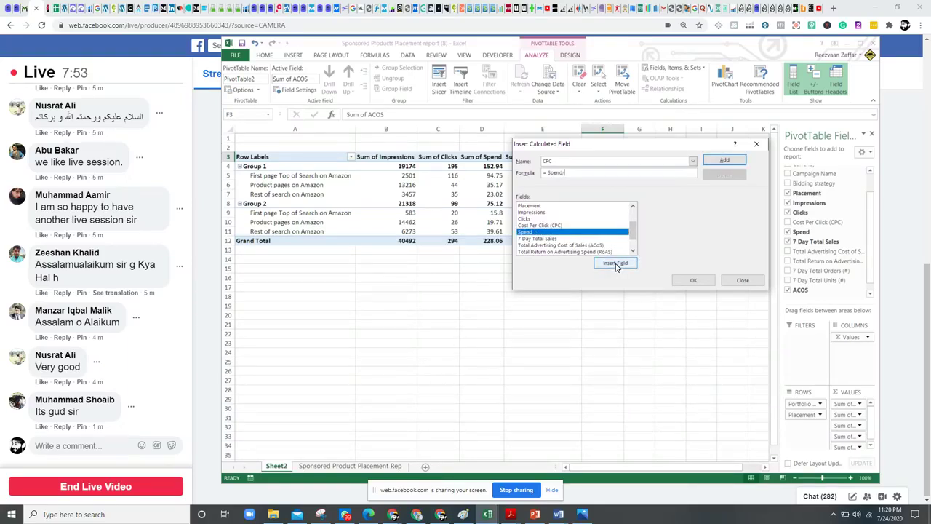
{"action": "left_click", "coordinate": [606, 219]}
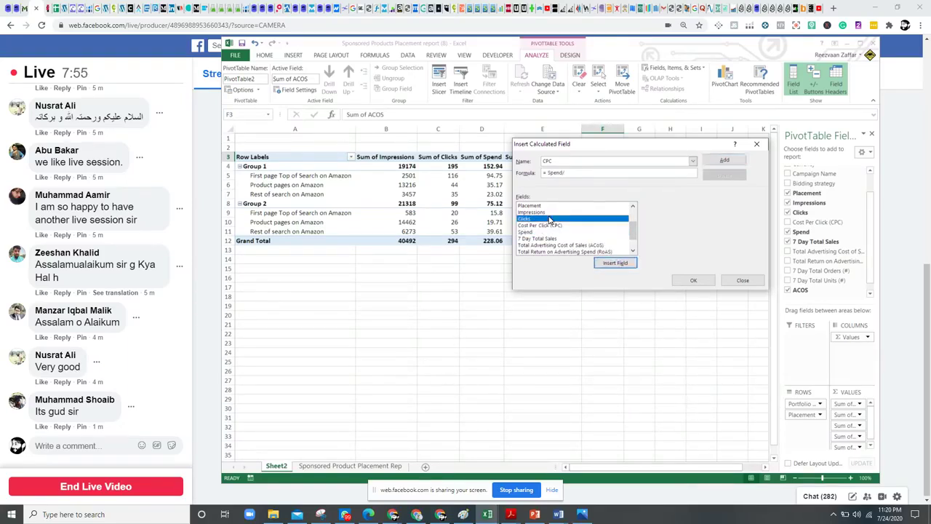
{"action": "left_click", "coordinate": [615, 262]}
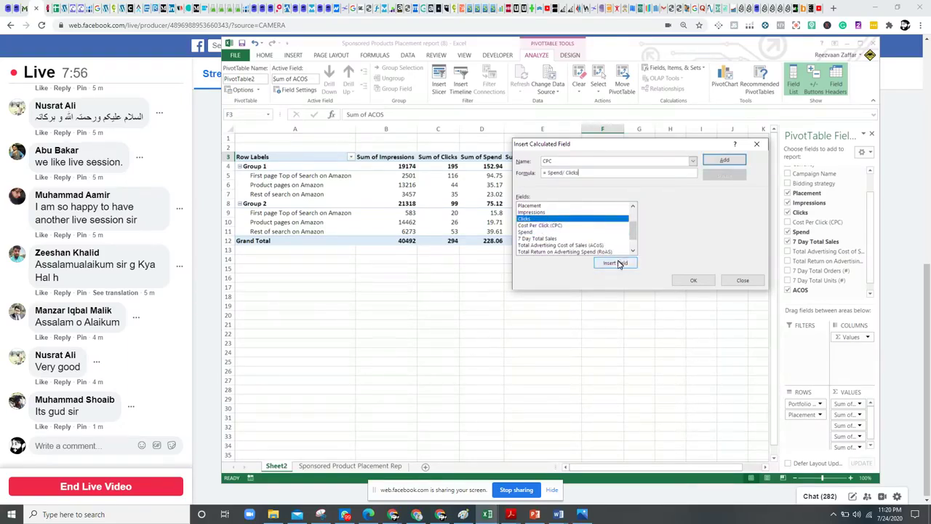
{"action": "left_click", "coordinate": [718, 161]}
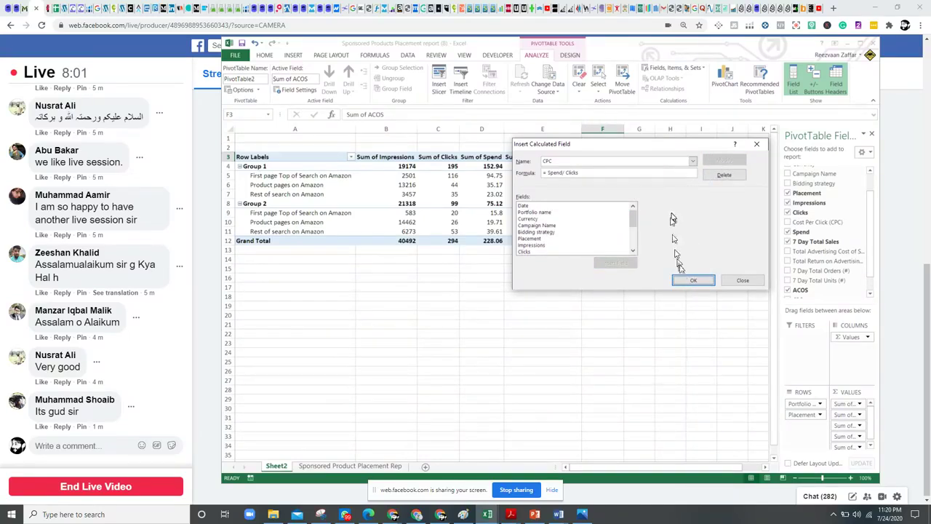
{"action": "left_click", "coordinate": [684, 282]}
Format the Sum of CPC column as Accounting in dollars
{"action": "left_click", "coordinate": [645, 129]}
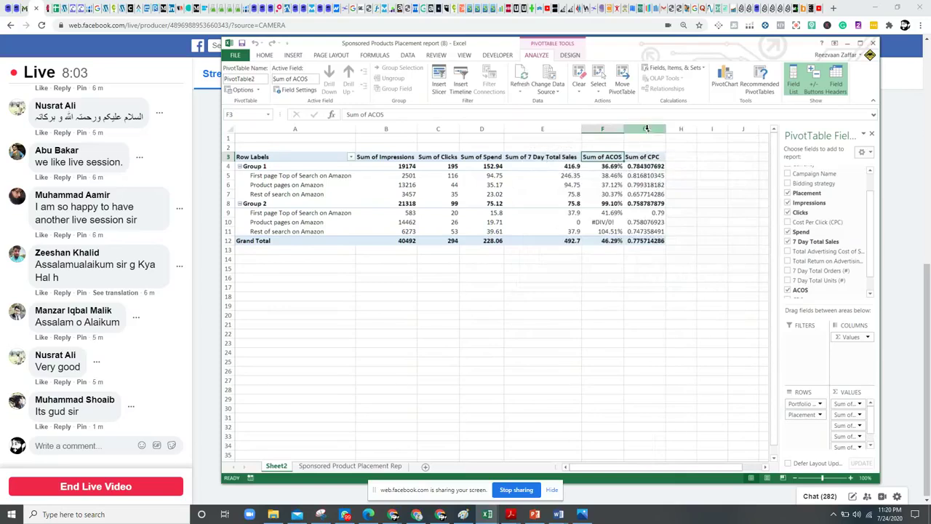
{"action": "left_click", "coordinate": [537, 86]}
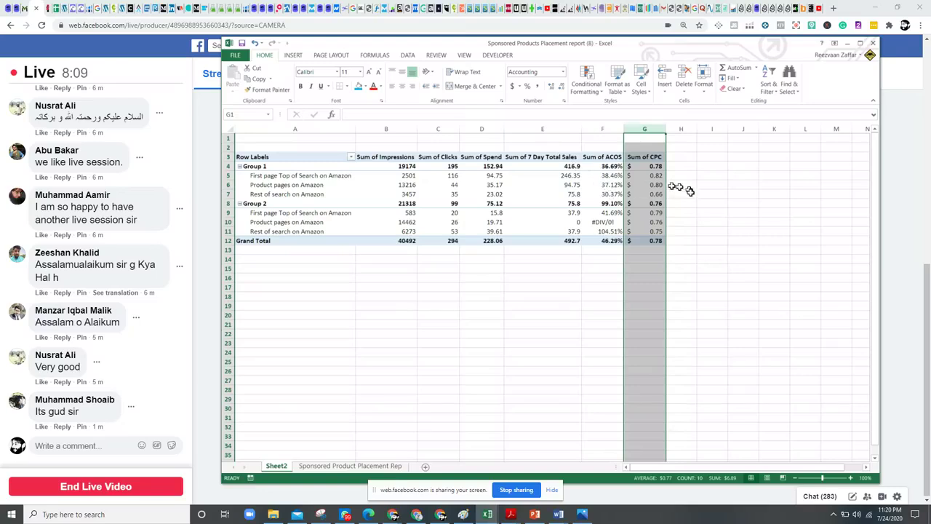
{"action": "left_click", "coordinate": [688, 222]}
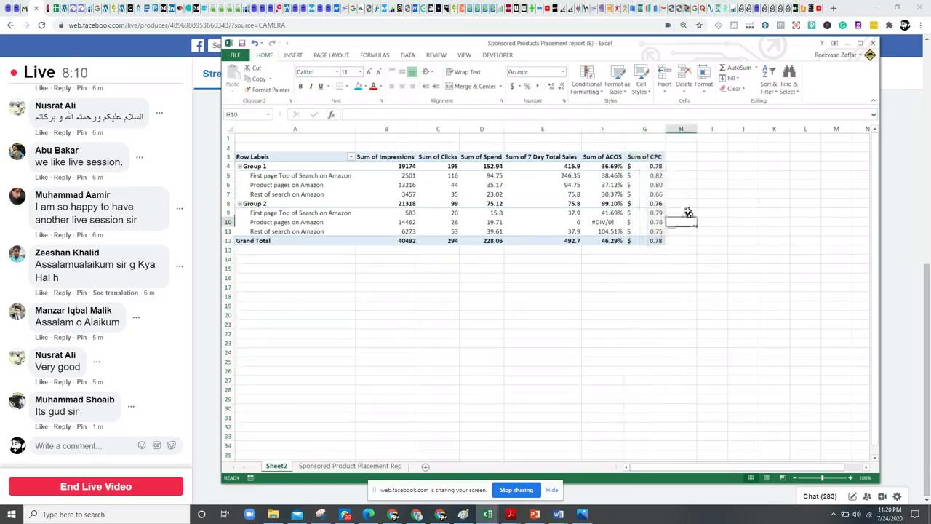
Examine Group 1's First page Top of Search row across impressions, clicks, spend, sales, ACOS and CPC
{"action": "left_click", "coordinate": [644, 175]}
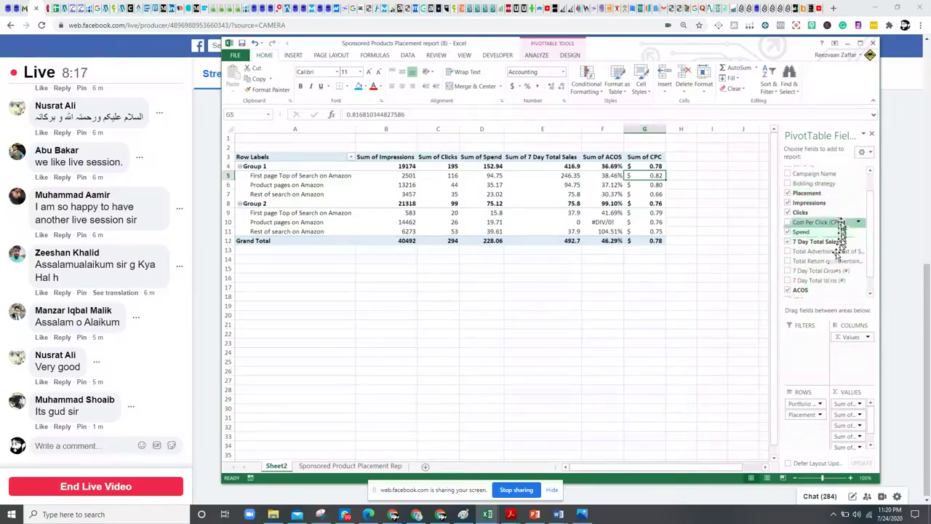
{"action": "scroll", "coordinate": [836, 220], "scroll_direction": "down", "scroll_amount": 1}
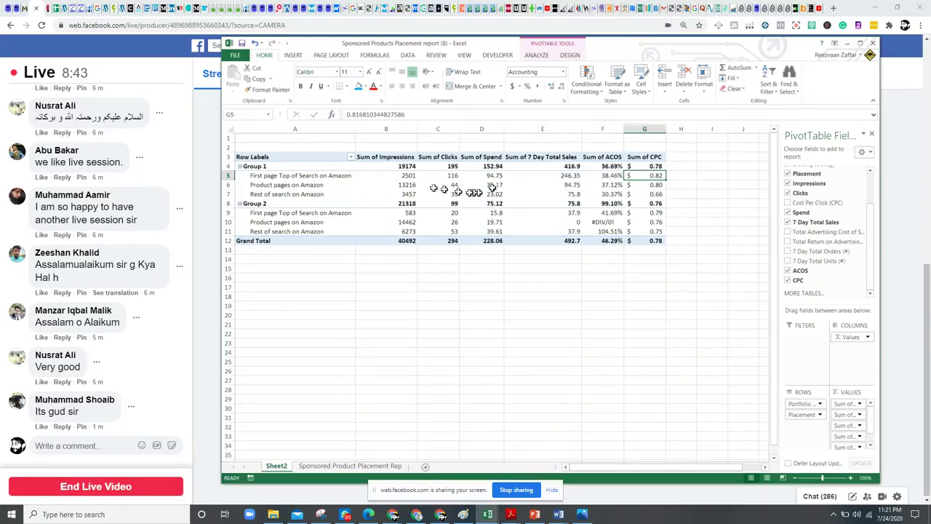
{"action": "left_click", "coordinate": [386, 174]}
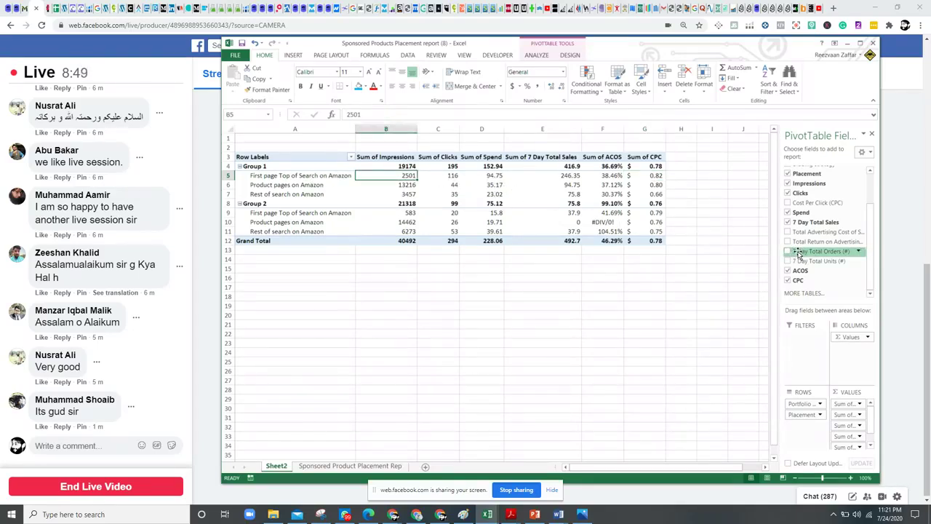
{"action": "key", "text": "Right"}
{"action": "key", "text": "Right"}
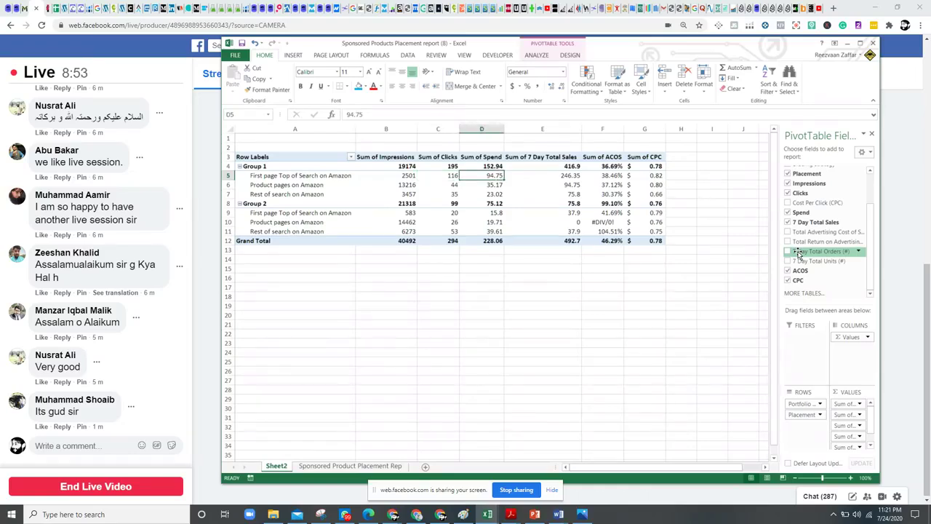
{"action": "key", "text": "Right"}
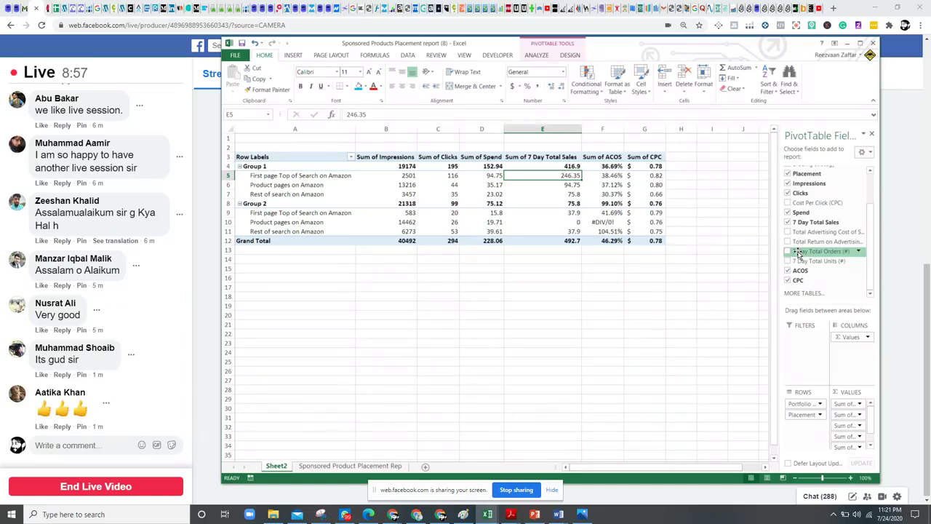
{"action": "key", "text": "Right"}
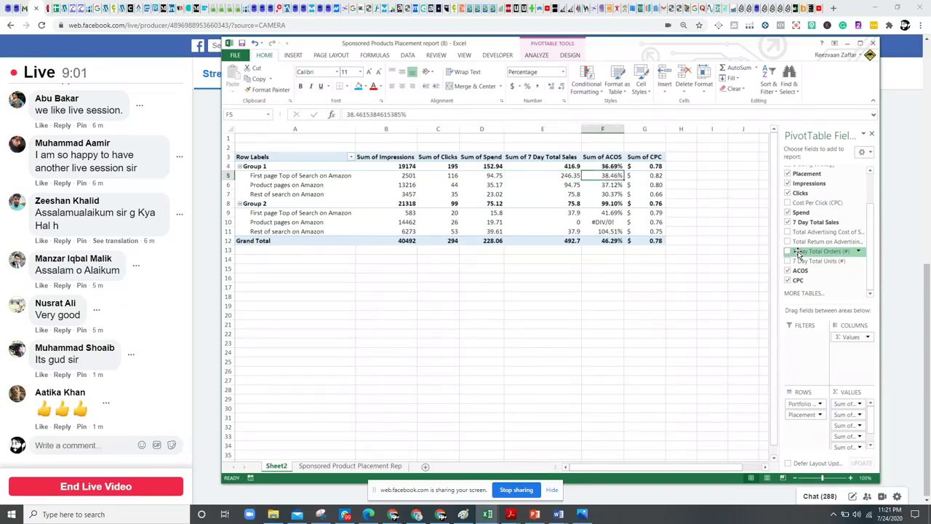
{"action": "key", "text": "Right"}
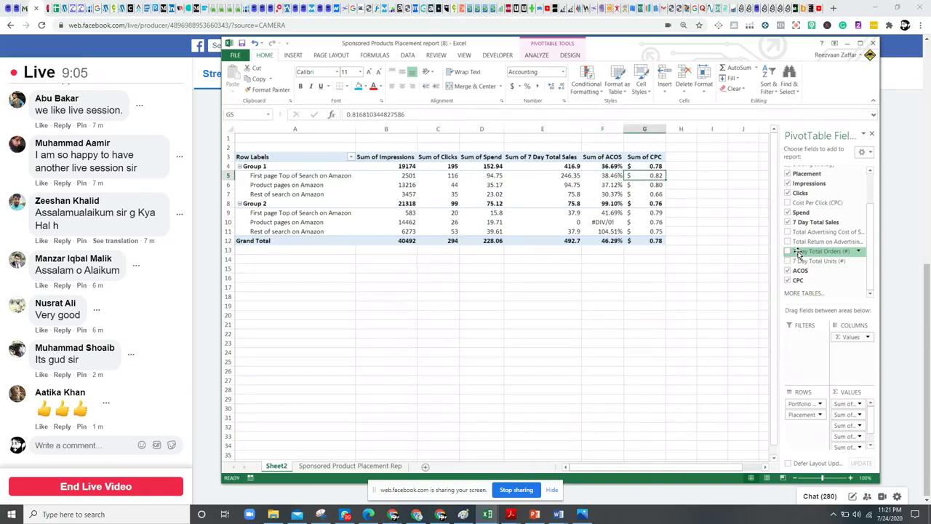
Examine Group 1's Product pages row across clicks, spend, 7-day total sales, ACOS and CPC
{"action": "key", "text": "Left"}
{"action": "key", "text": "Left"}
{"action": "key", "text": "Left"}
{"action": "key", "text": "Left"}
{"action": "key", "text": "Left"}
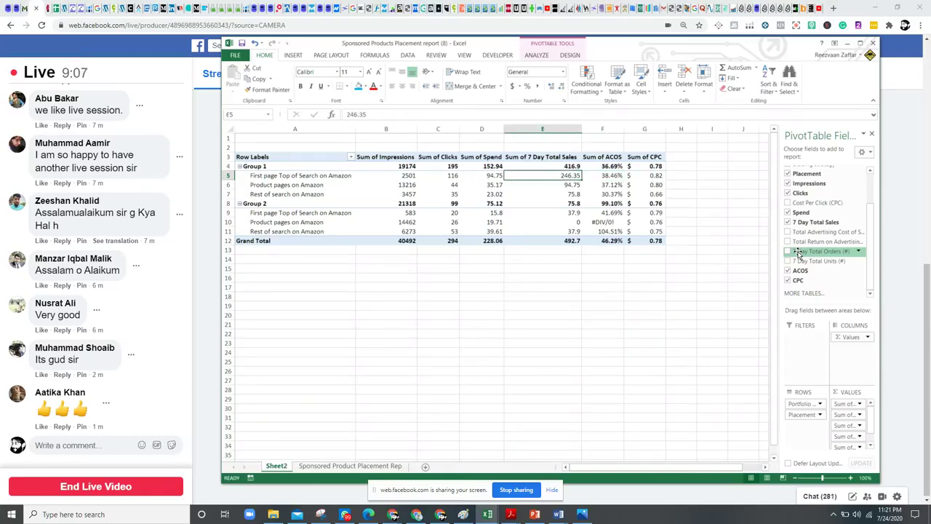
{"action": "key", "text": "Down"}
{"action": "key", "text": "Right"}
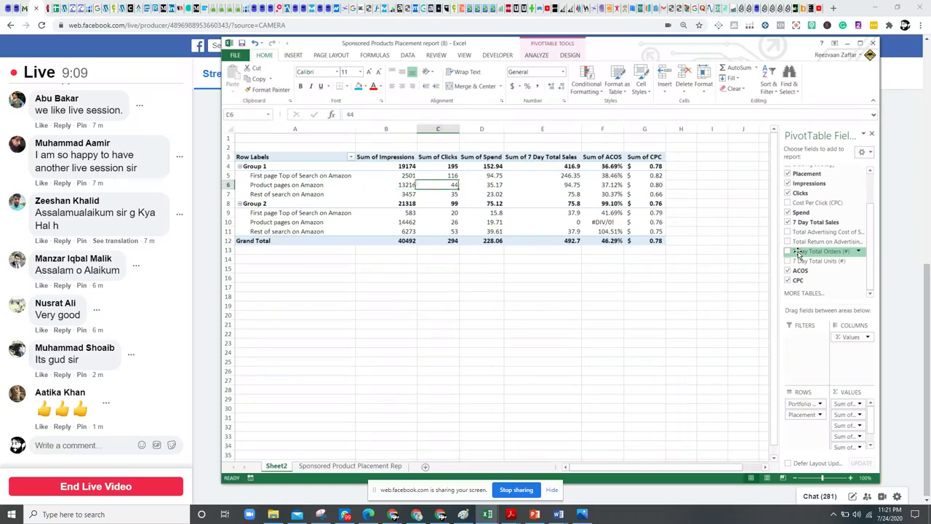
{"action": "key", "text": "Right"}
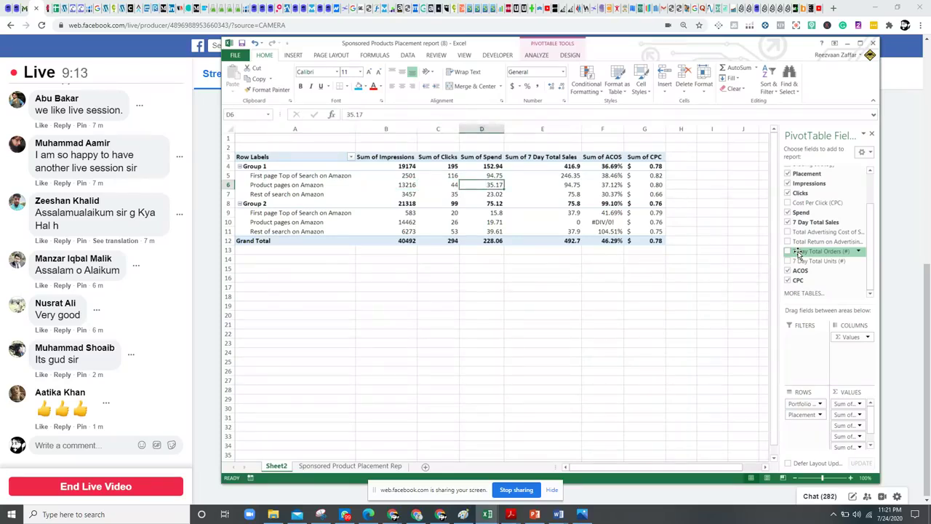
{"action": "key", "text": "Right"}
{"action": "key", "text": "Right"}
{"action": "key", "text": "Right"}
{"action": "key", "text": "Left"}
Examine Group 1's Rest of search row, comparing its clicks, spend, sales, ACOS and CPC
{"action": "key", "text": "Down"}
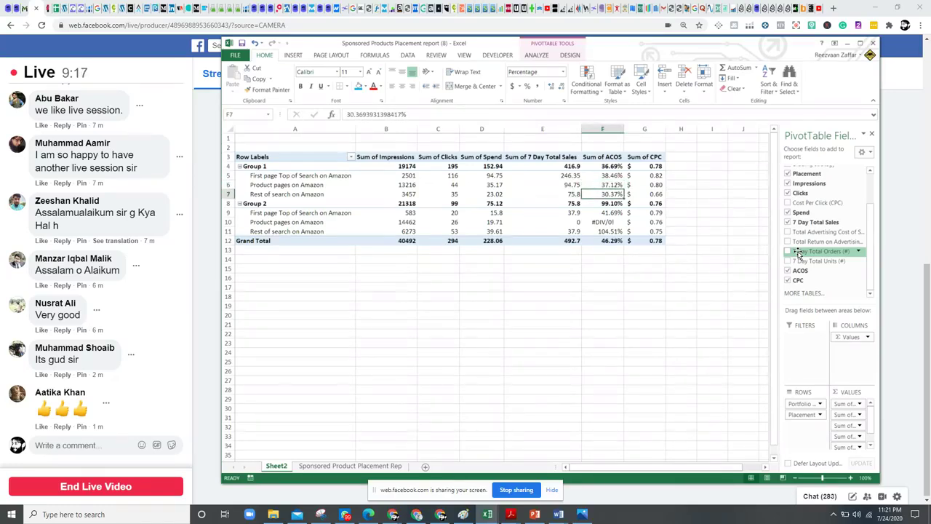
{"action": "key", "text": "Left"}
{"action": "key", "text": "Left"}
{"action": "key", "text": "Left"}
{"action": "key", "text": "Left"}
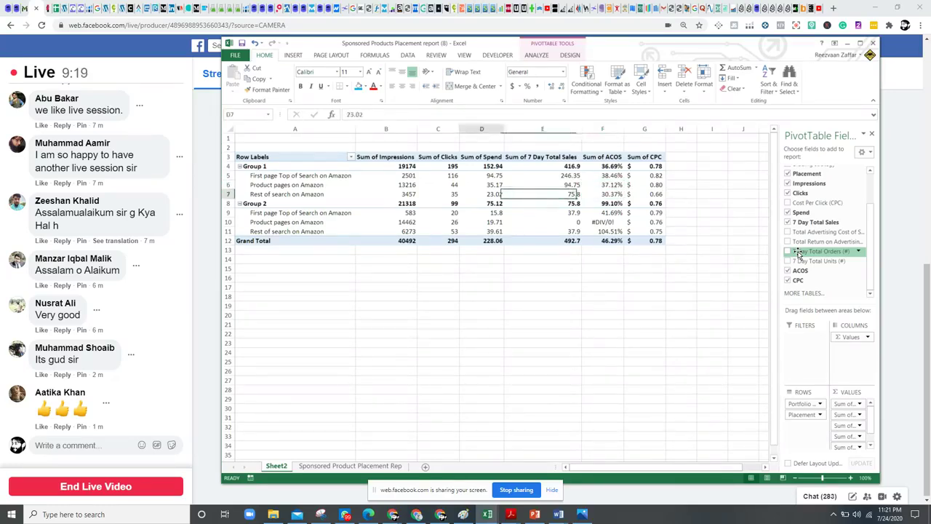
{"action": "key", "text": "Right"}
{"action": "key", "text": "Right"}
{"action": "key", "text": "Right"}
{"action": "key", "text": "Right"}
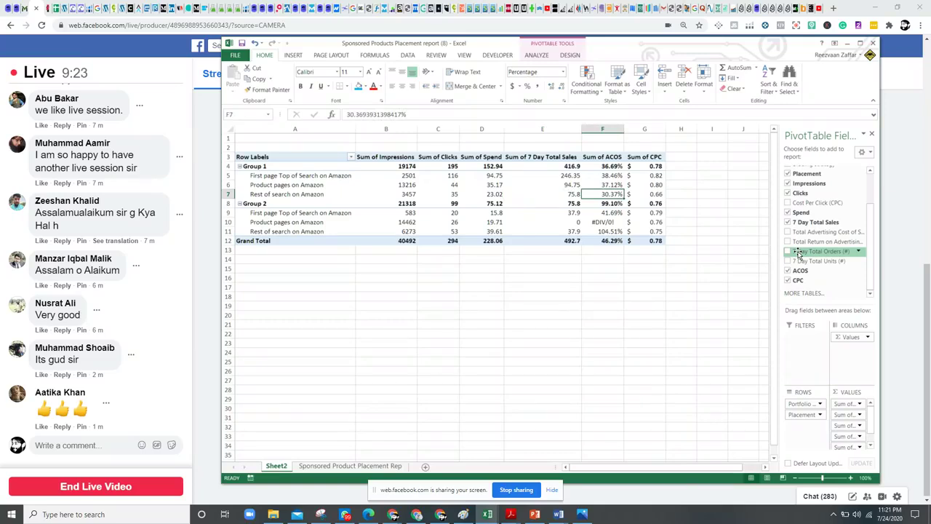
{"action": "key", "text": "Left"}
{"action": "key", "text": "Left"}
{"action": "key", "text": "Left"}
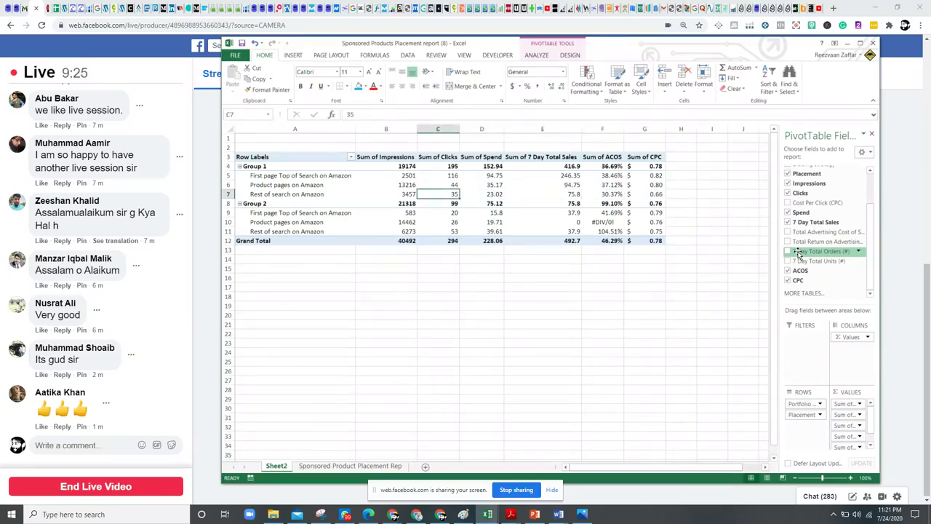
{"action": "key", "text": "Right"}
{"action": "key", "text": "Right"}
{"action": "key", "text": "Right"}
{"action": "key", "text": "Left"}
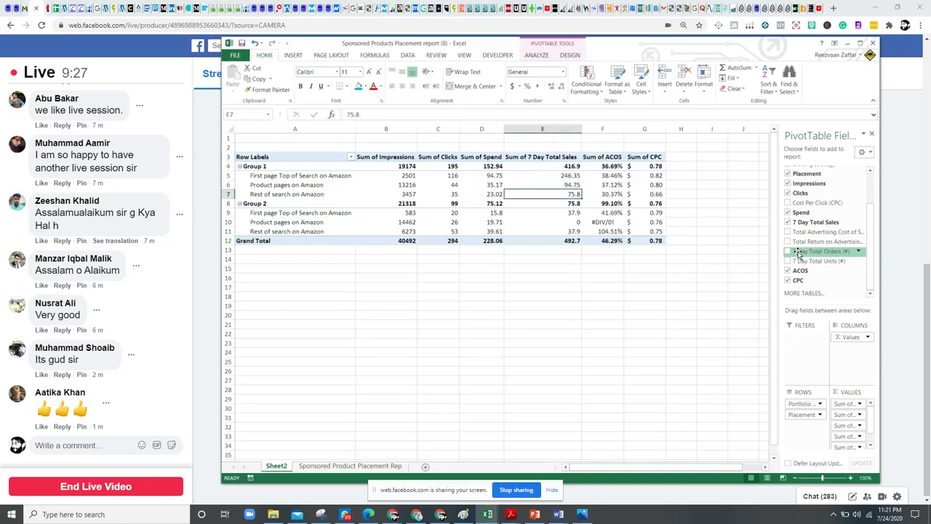
{"action": "key", "text": "Right"}
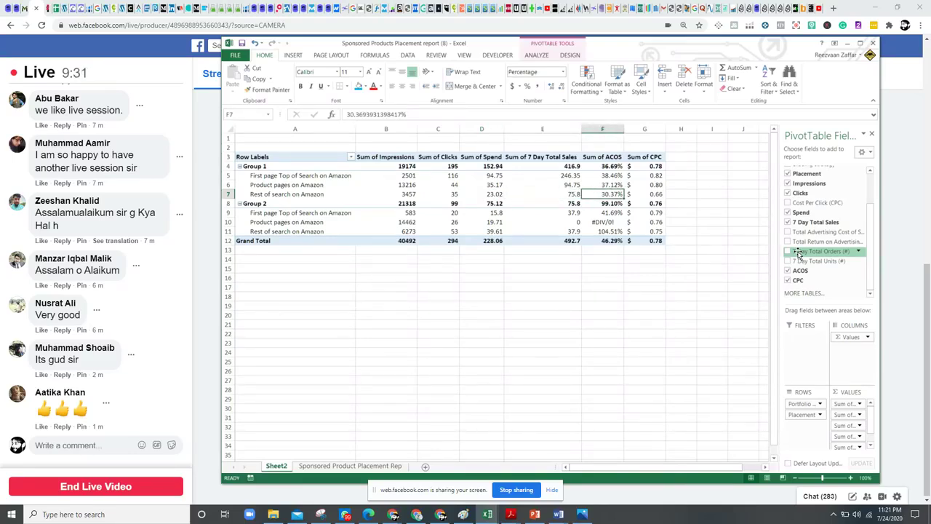
{"action": "key", "text": "Right"}
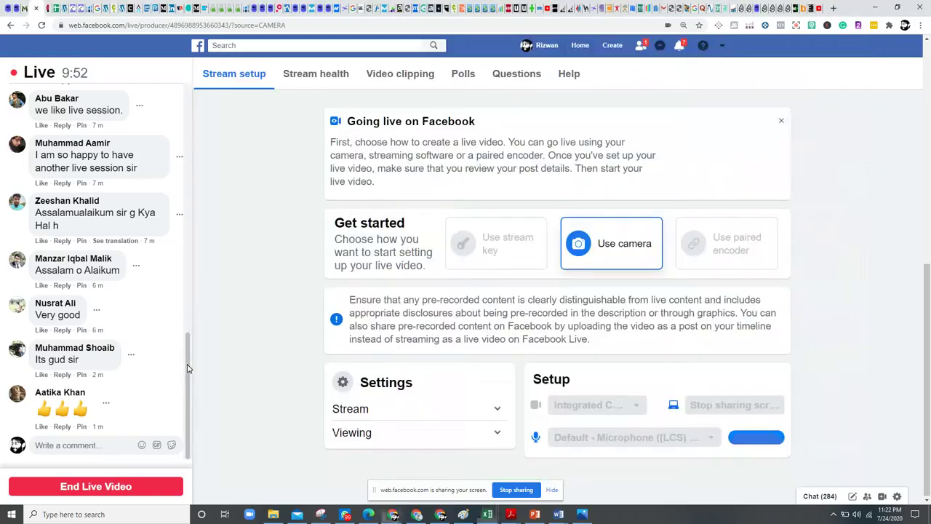
Check the comments on the Facebook live page and return to the placement report workbook in Excel
{"action": "left_click", "coordinate": [187, 366]}
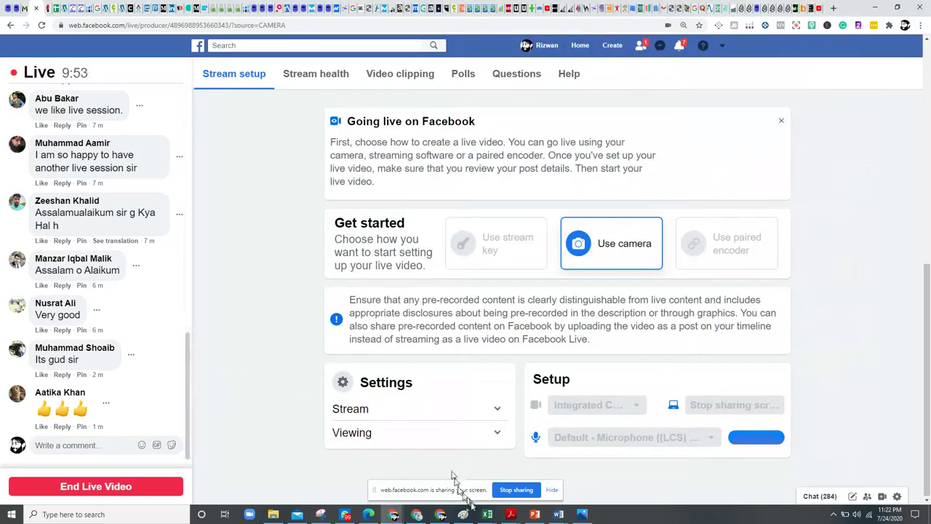
{"action": "mouse_move", "coordinate": [487, 514]}
{"action": "left_click", "coordinate": [613, 454]}
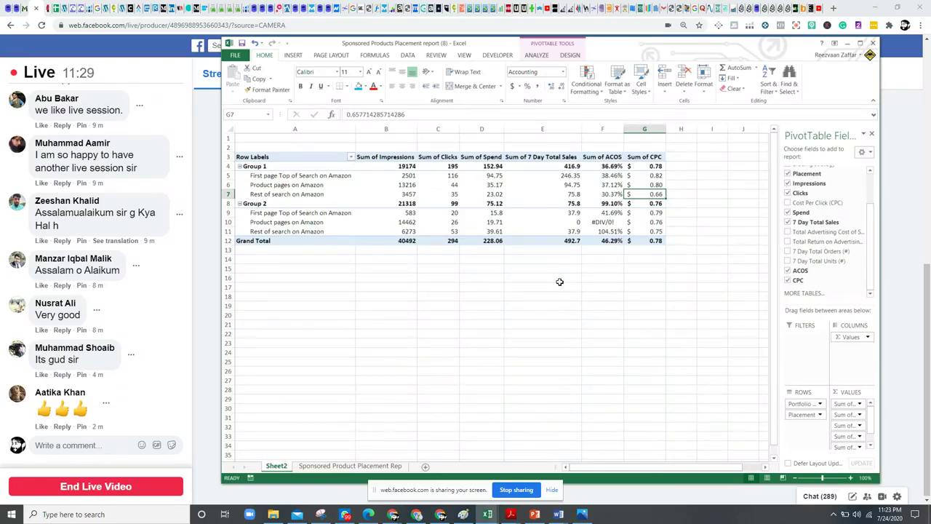
Compare the Sum of CPC values of the Group 1 placements and review the Rest of search row's ACOS and sales
{"action": "key", "text": "Up"}
{"action": "key", "text": "Up"}
{"action": "key", "text": "Up"}
{"action": "key", "text": "Down"}
{"action": "key", "text": "Down"}
{"action": "key", "text": "Down"}
{"action": "key", "text": "Down"}
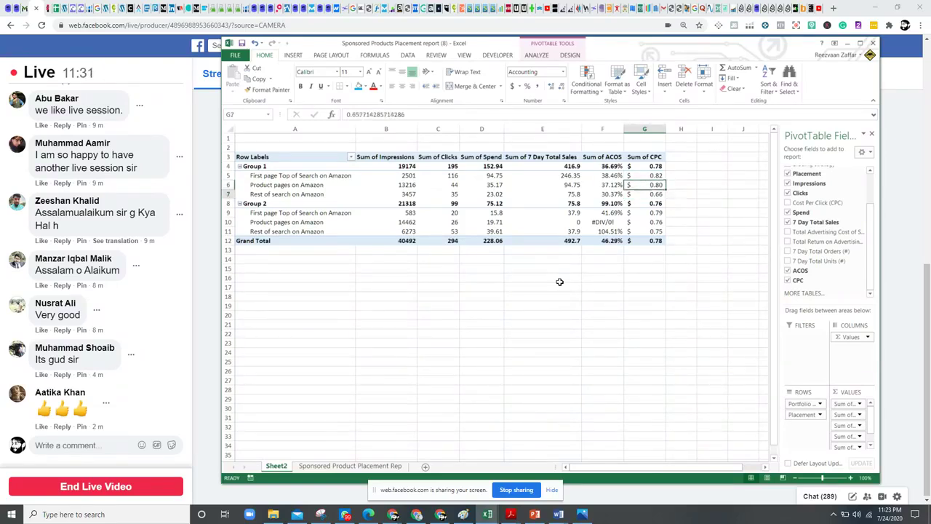
{"action": "key", "text": "Up"}
{"action": "key", "text": "Up"}
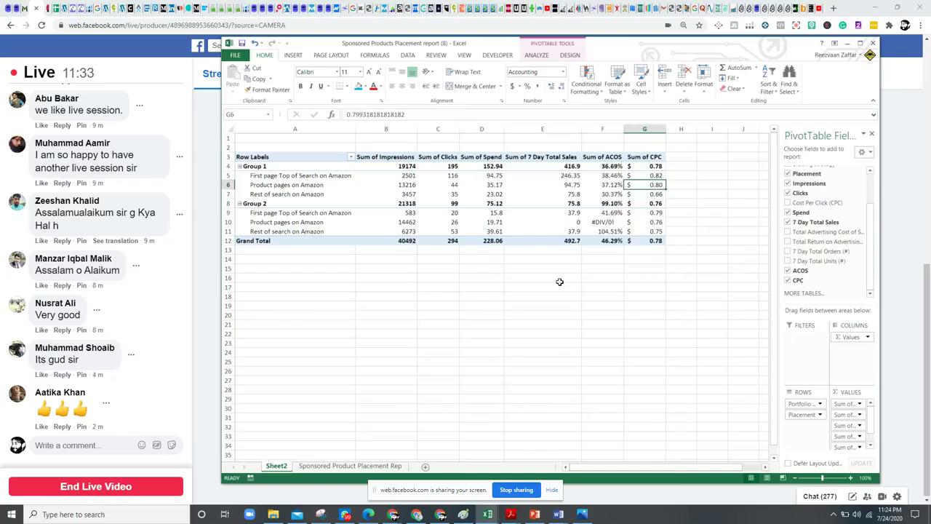
{"action": "key", "text": "Down"}
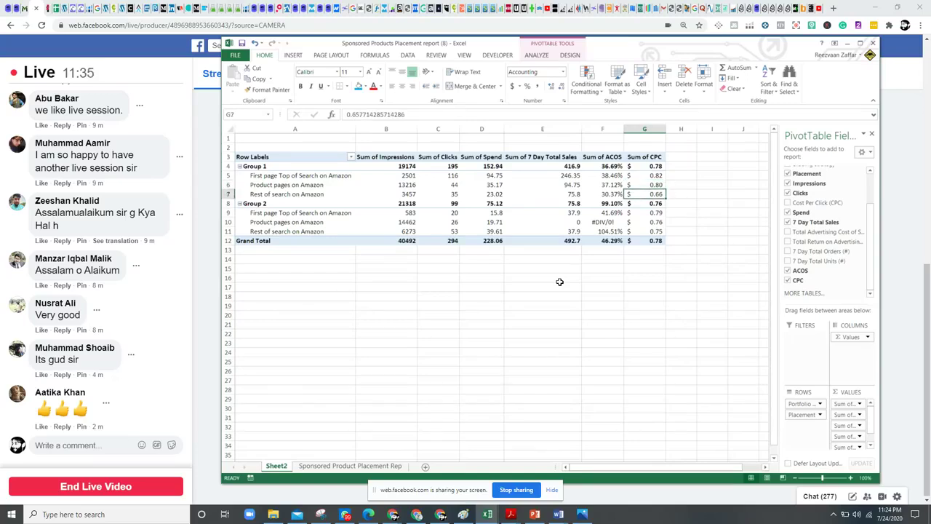
{"action": "key", "text": "Left"}
{"action": "key", "text": "Left"}
{"action": "key", "text": "Right"}
{"action": "key", "text": "Right"}
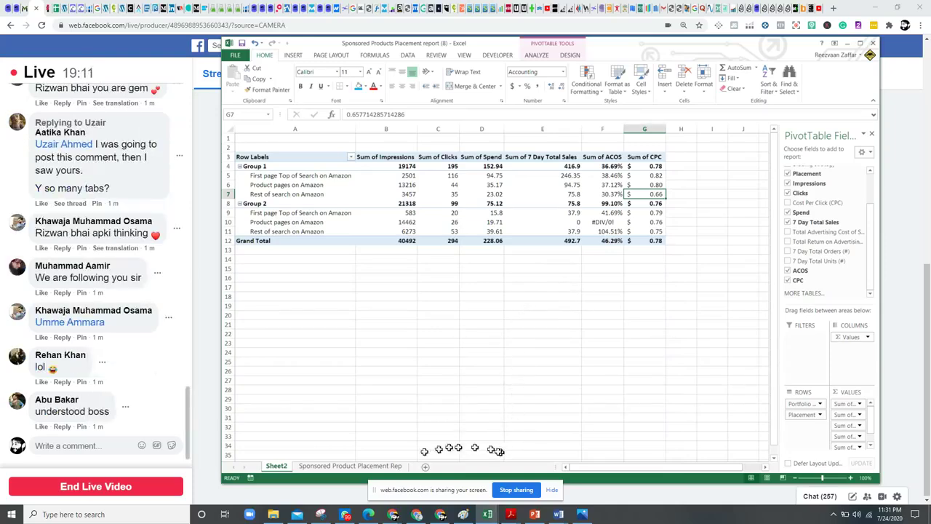
Switch to the Facebook live producer page and request the end of the live video
{"action": "left_click", "coordinate": [150, 488]}
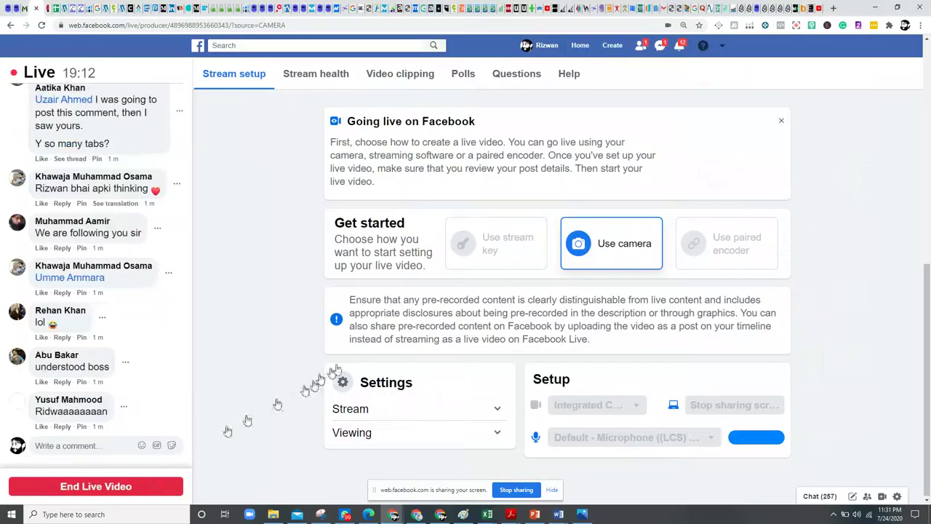